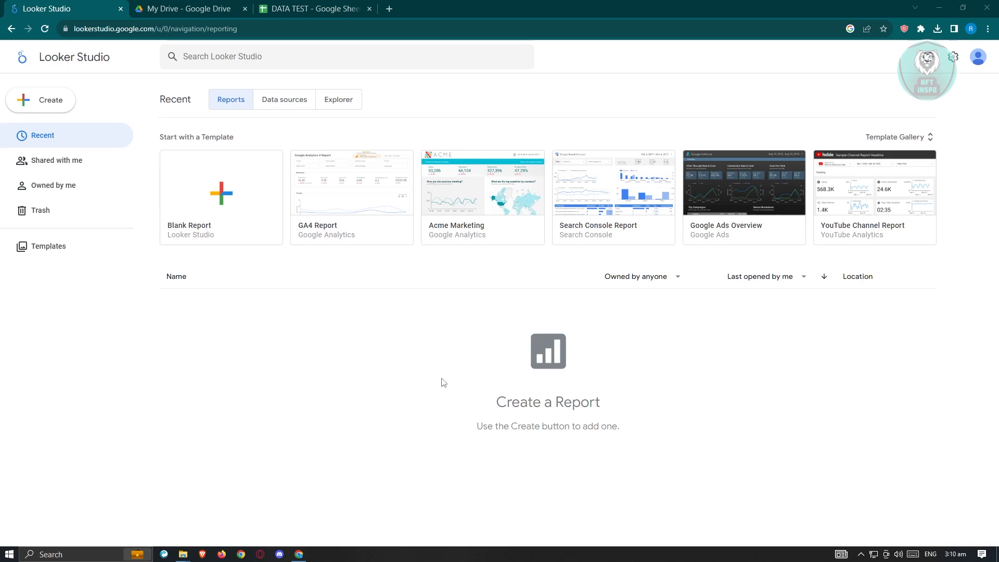
Create a blank report and open the list of connectors for adding data to it
click(226, 195)
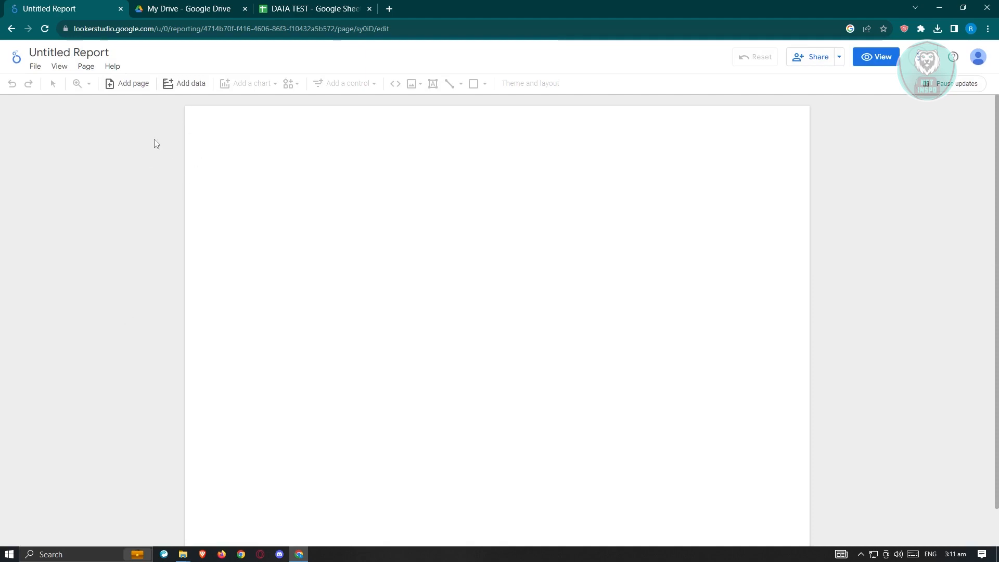
click(195, 89)
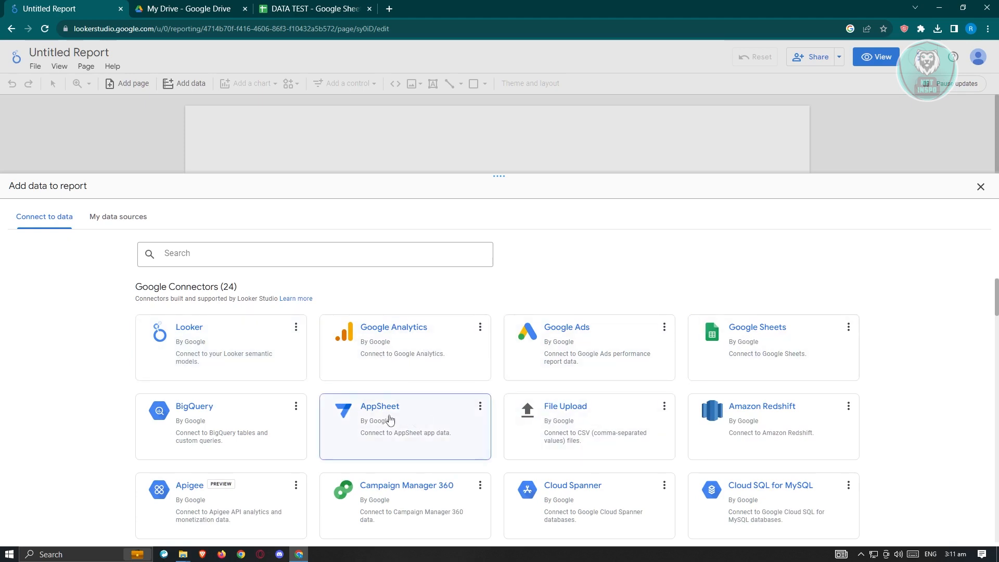
Examine the Google Connectors and Partner Connectors available as data sources for the report
scroll(528, 398, down, 2)
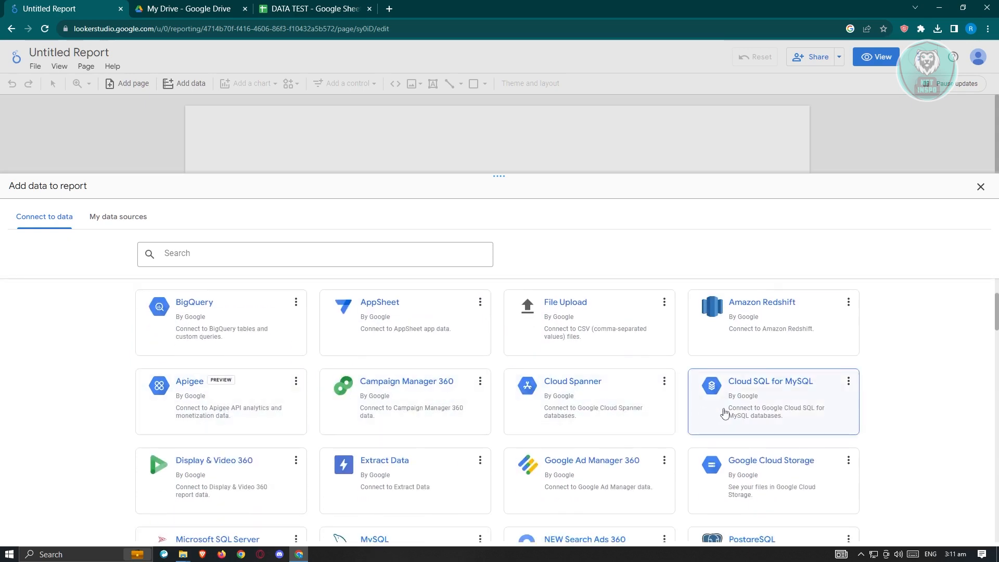
scroll(739, 403, down, 4)
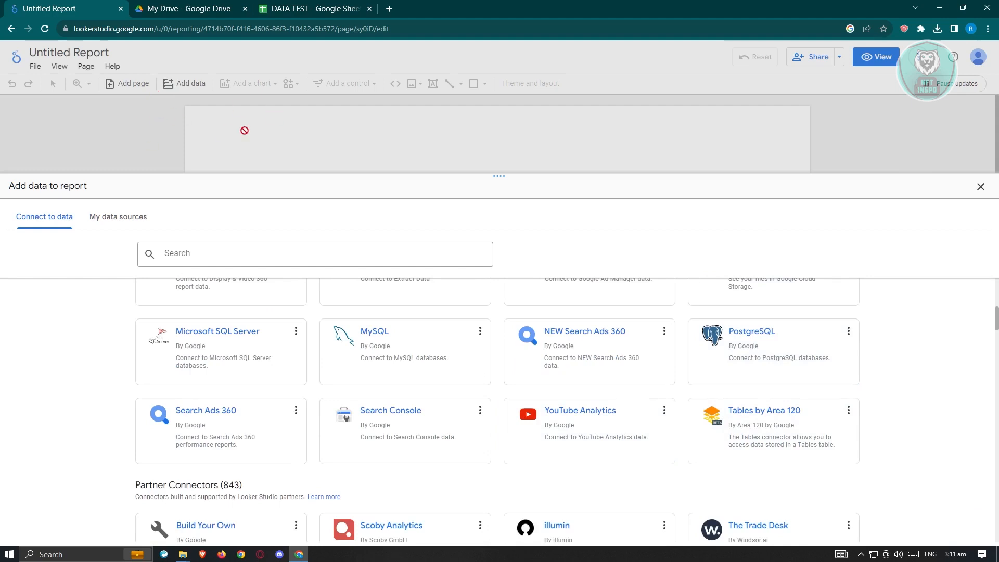
scroll(526, 399, down, 2)
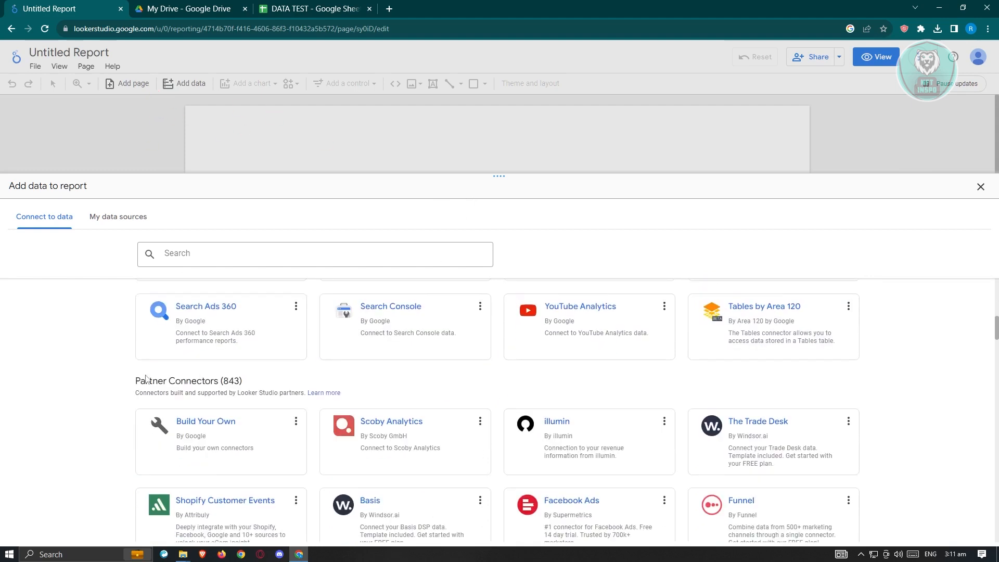
drag(142, 386, 219, 383)
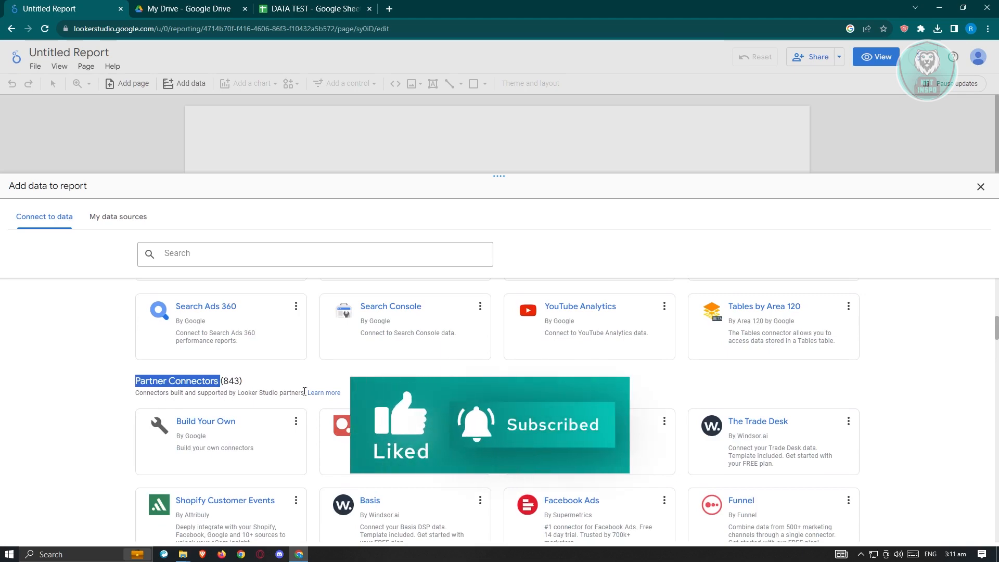
scroll(397, 379, up, 8)
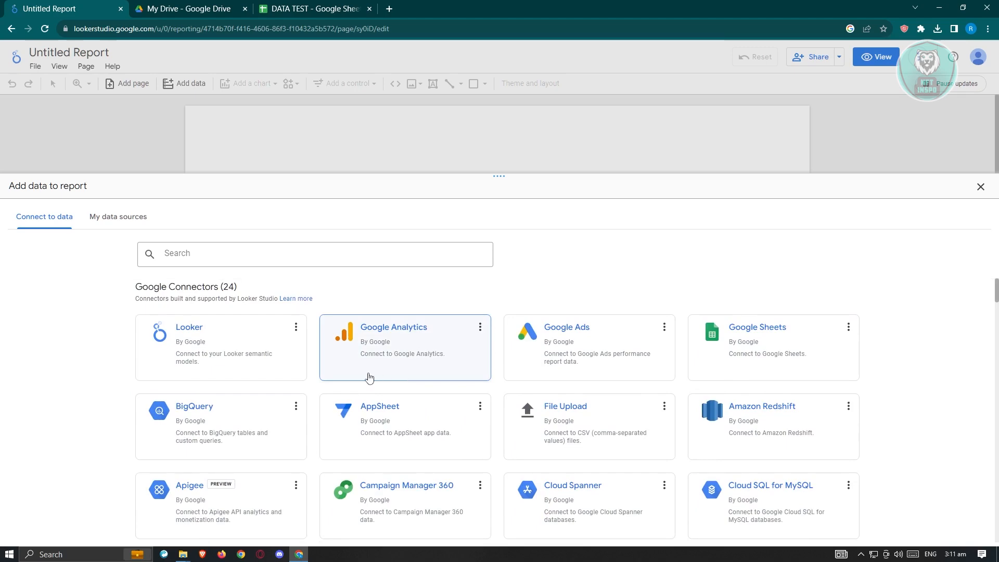
scroll(397, 380, down, 7)
scroll(401, 395, down, 2)
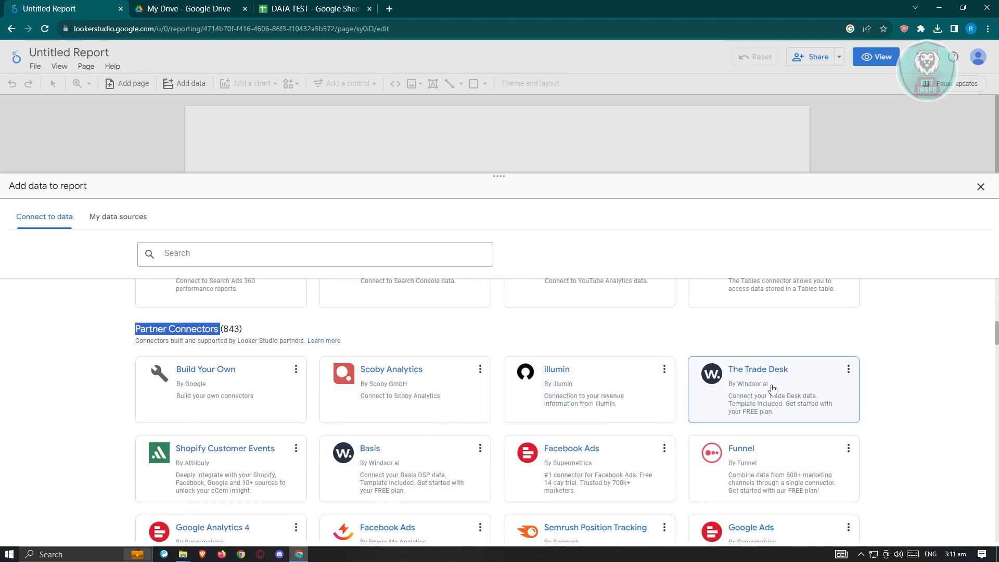
scroll(760, 385, down, 3)
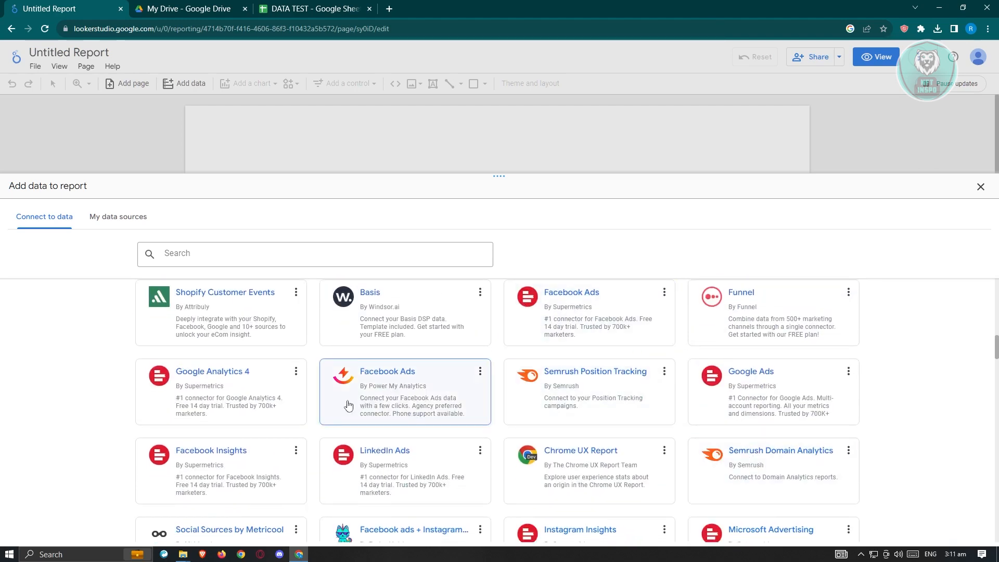
scroll(371, 398, up, 4)
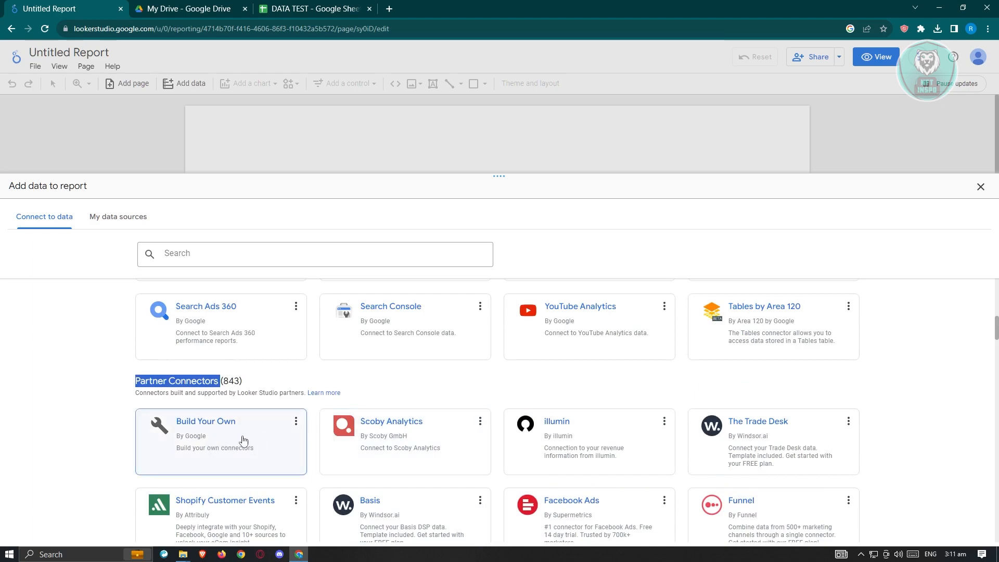
scroll(739, 447, down, 4)
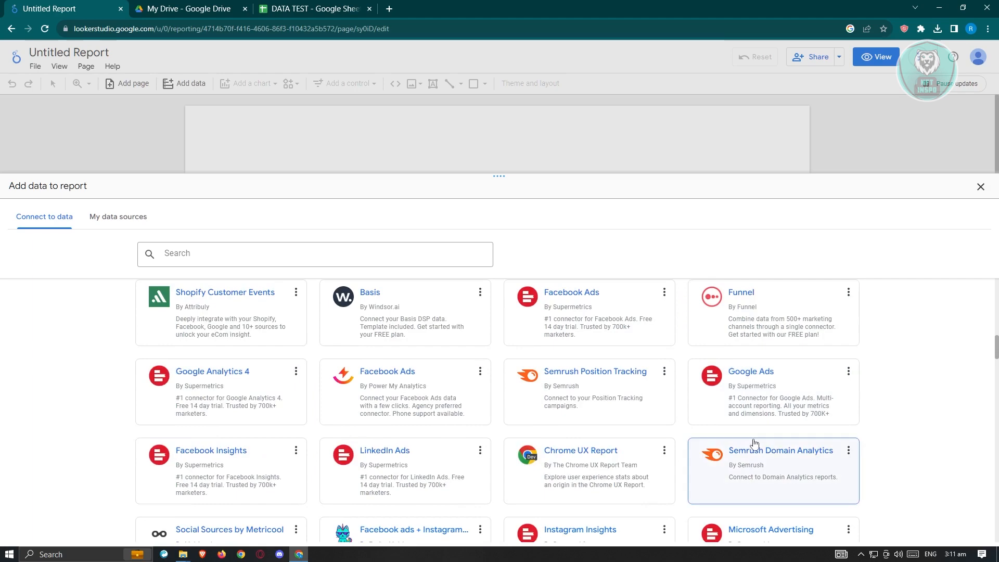
scroll(720, 423, up, 10)
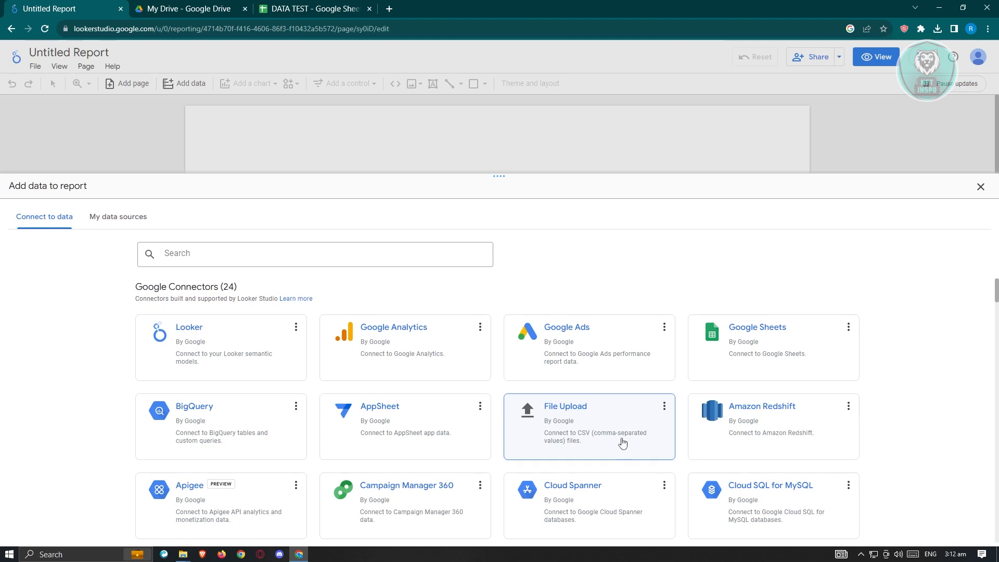
Choose the Google Sheets connector and compare its spreadsheet list with the files in My Drive
click(766, 346)
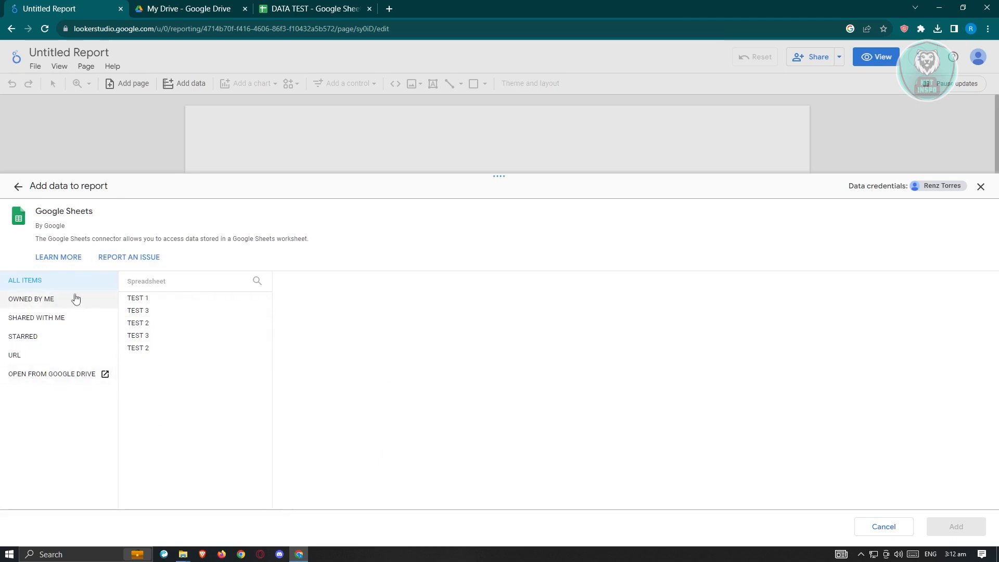
click(193, 8)
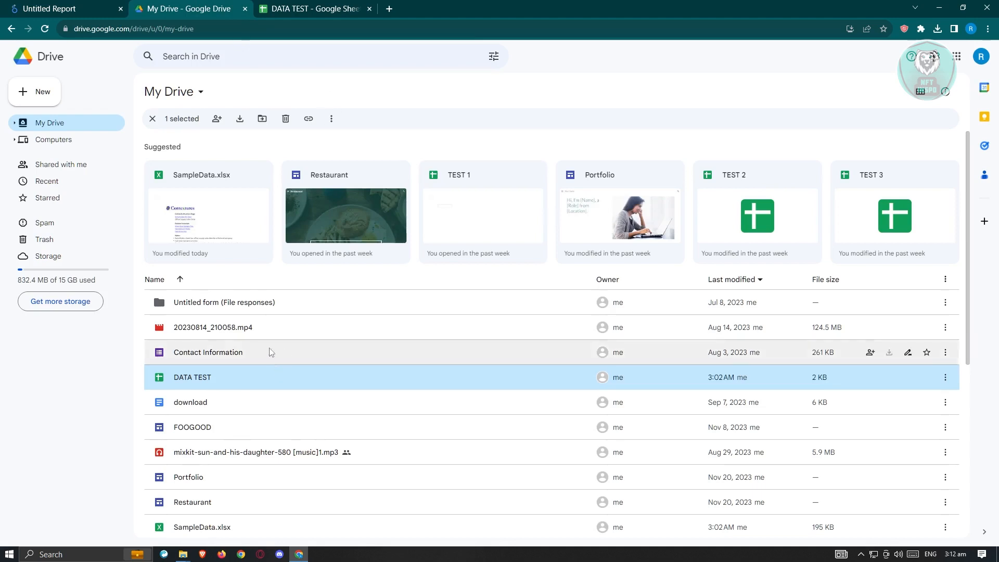
scroll(327, 413, down, 4)
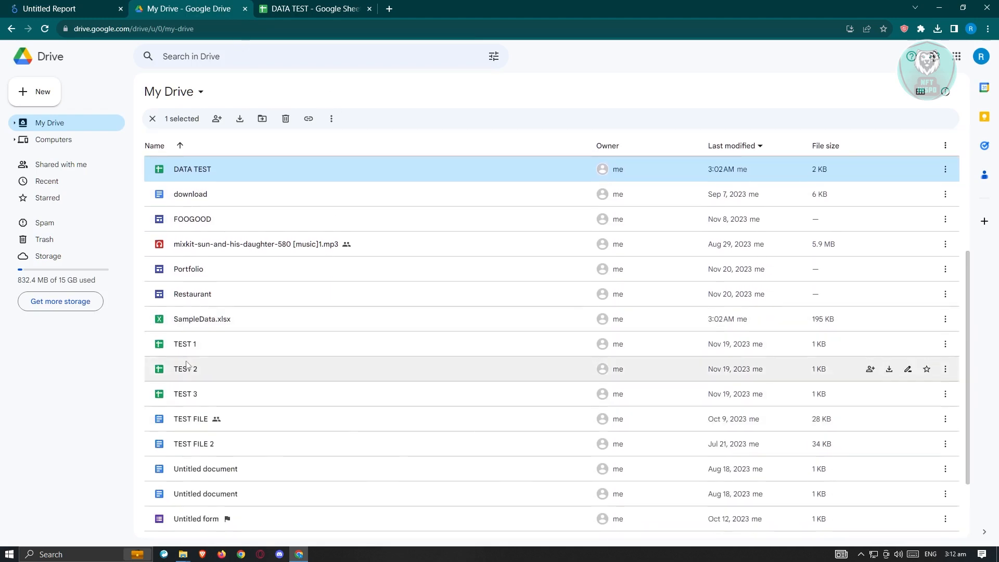
click(40, 6)
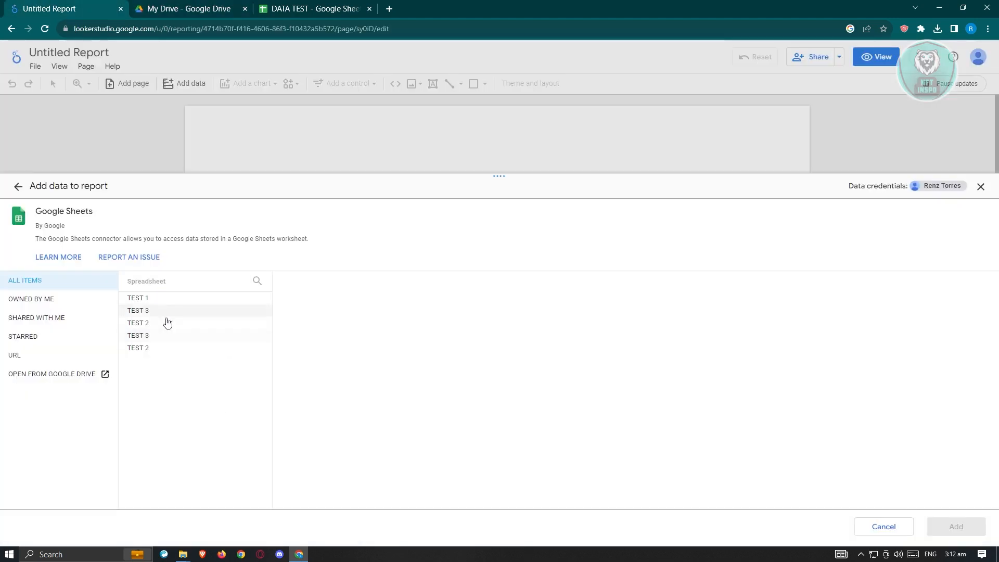
click(200, 12)
scroll(363, 391, up, 1)
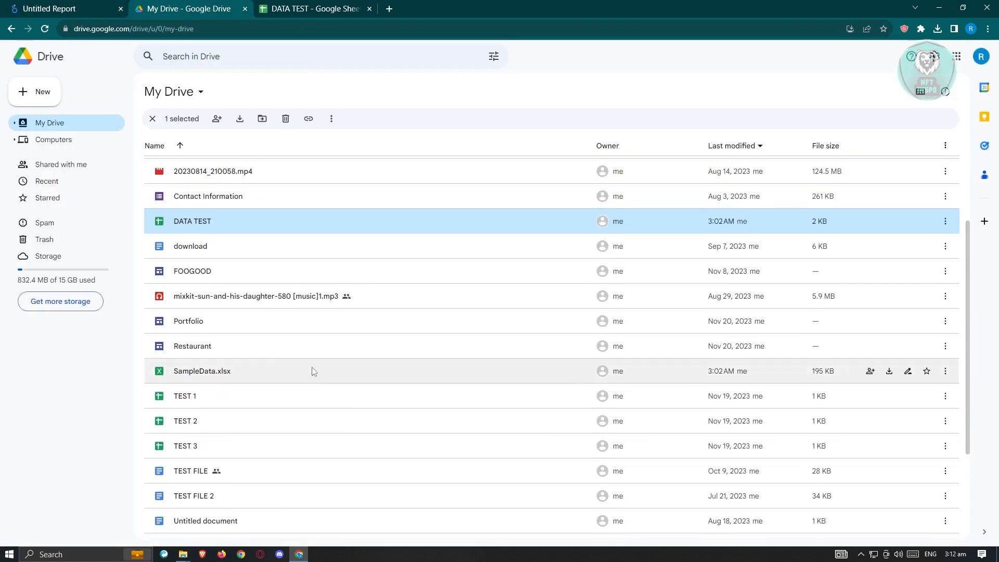
Switch to the DATA TEST spreadsheet in Google Sheets and examine its item and region columns
click(328, 8)
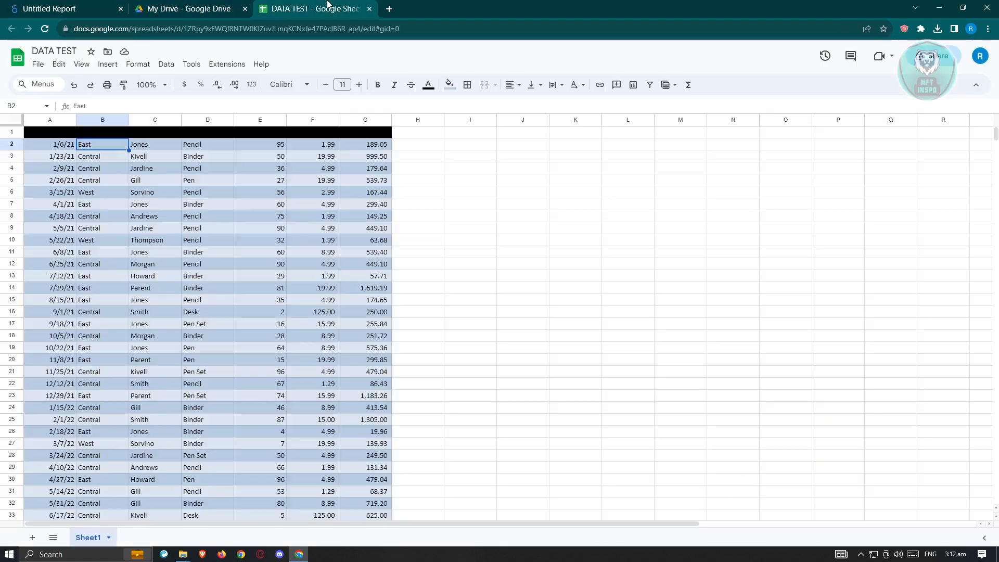
click(188, 194)
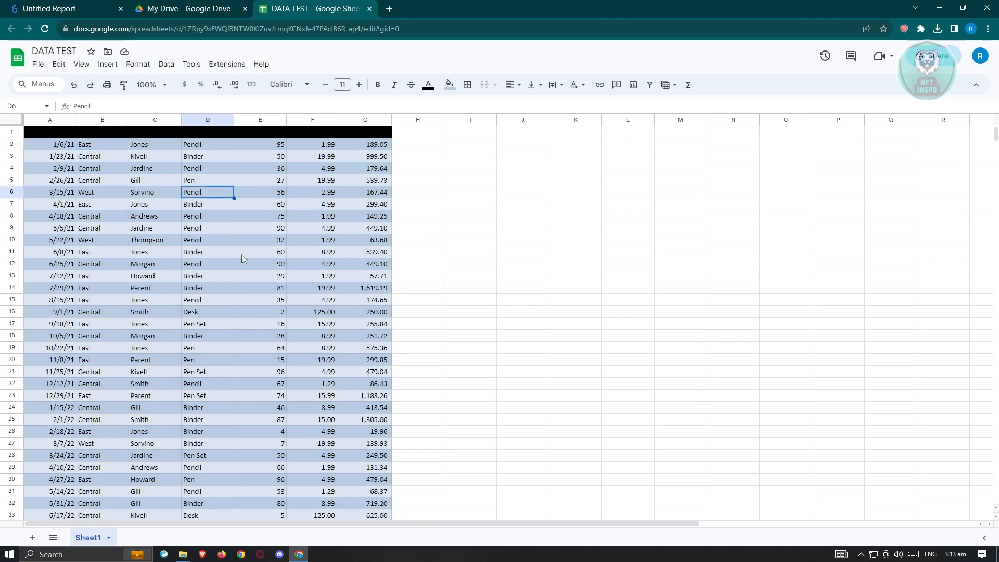
scroll(208, 281, down, 10)
scroll(331, 340, up, 10)
drag(217, 147, 216, 505)
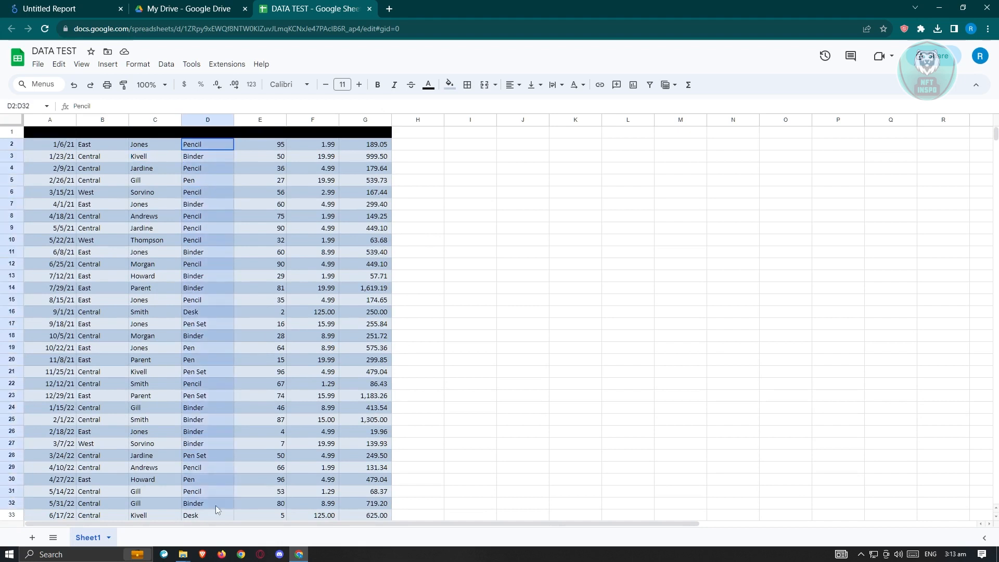
click(202, 240)
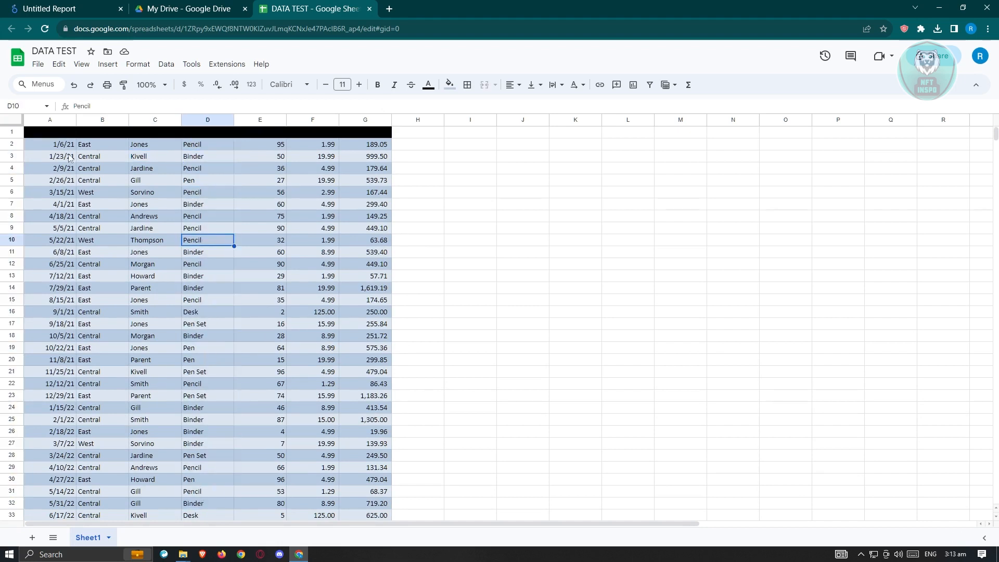
drag(100, 147, 102, 347)
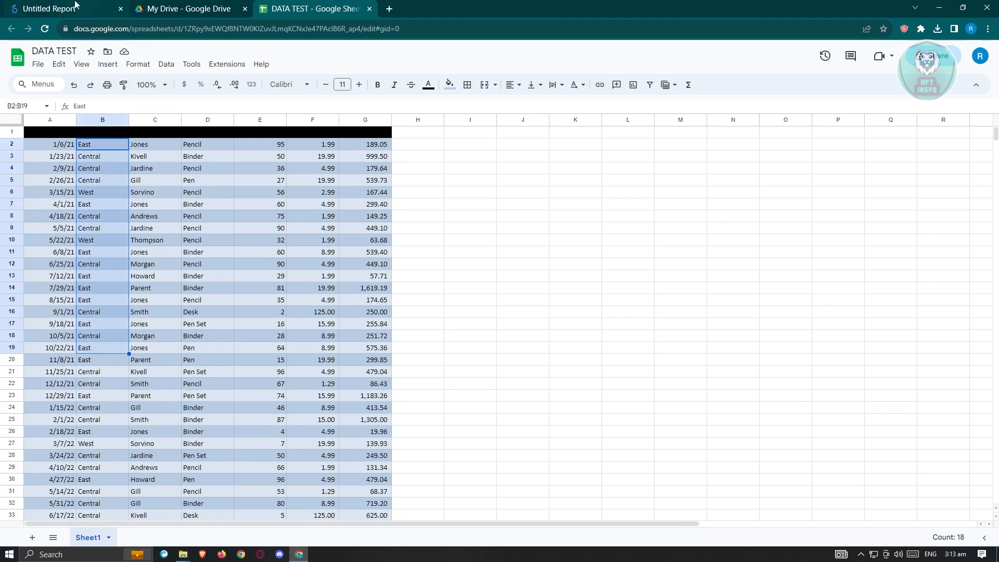
Return to the Looker Studio report and select the DATA TEST spreadsheet from Google Drive as the data source
click(44, 6)
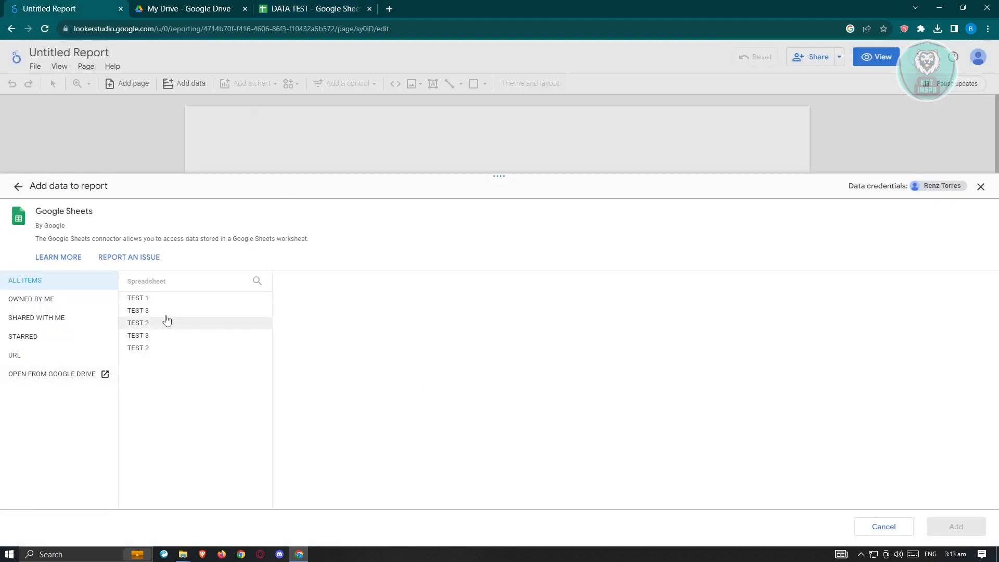
click(42, 383)
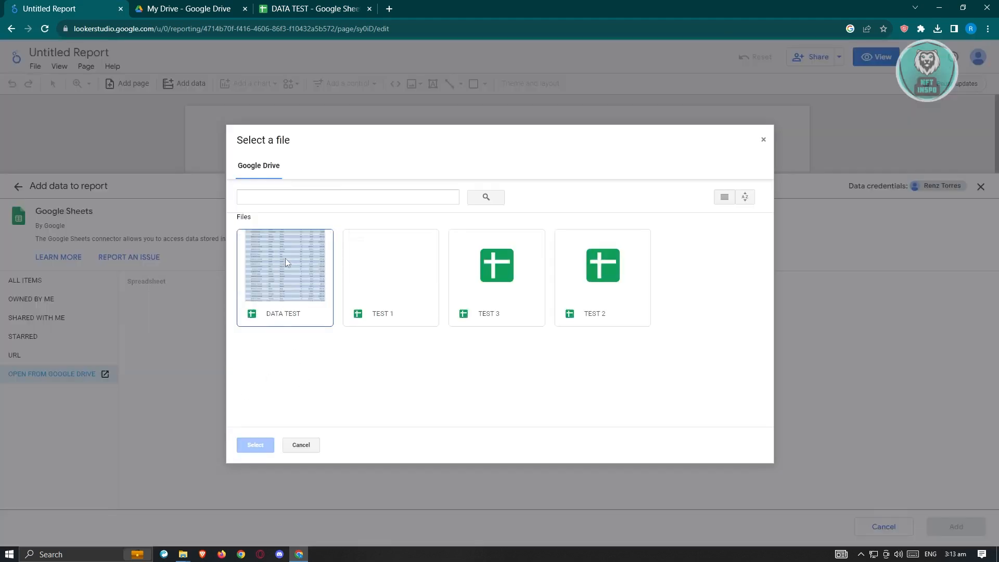
click(284, 316)
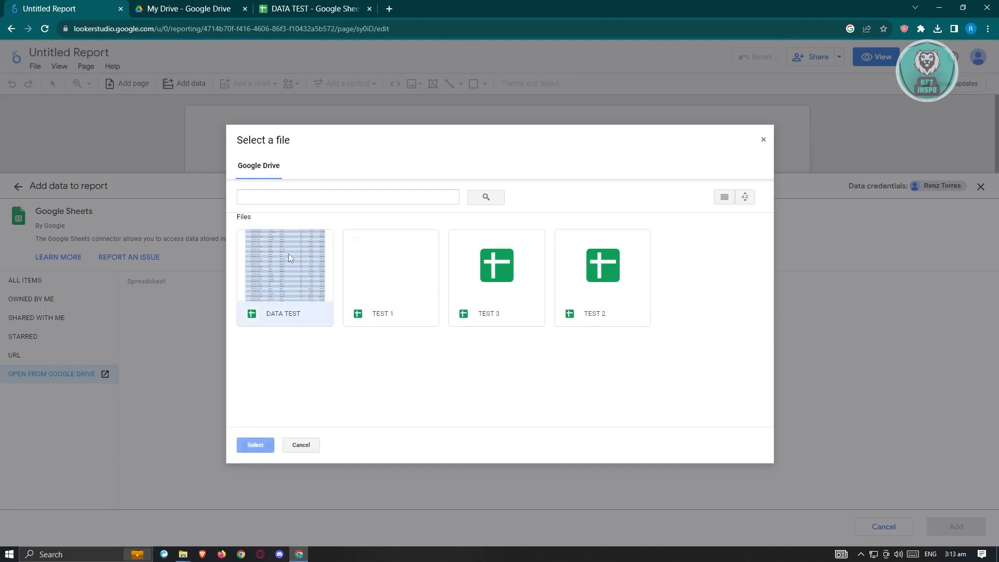
click(255, 445)
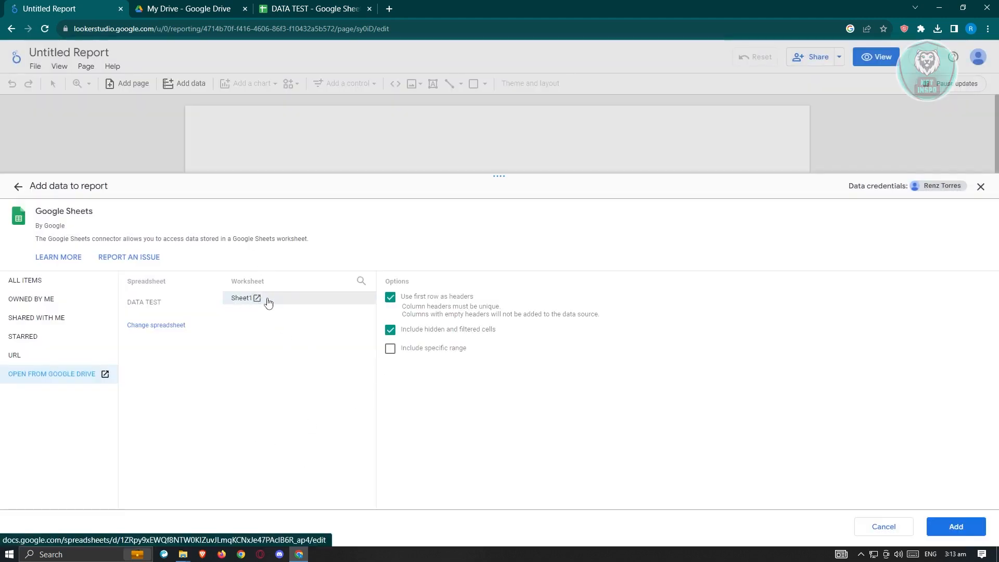
Check the header row and data of the DATA TEST spreadsheet against the connector's worksheet import options
click(307, 9)
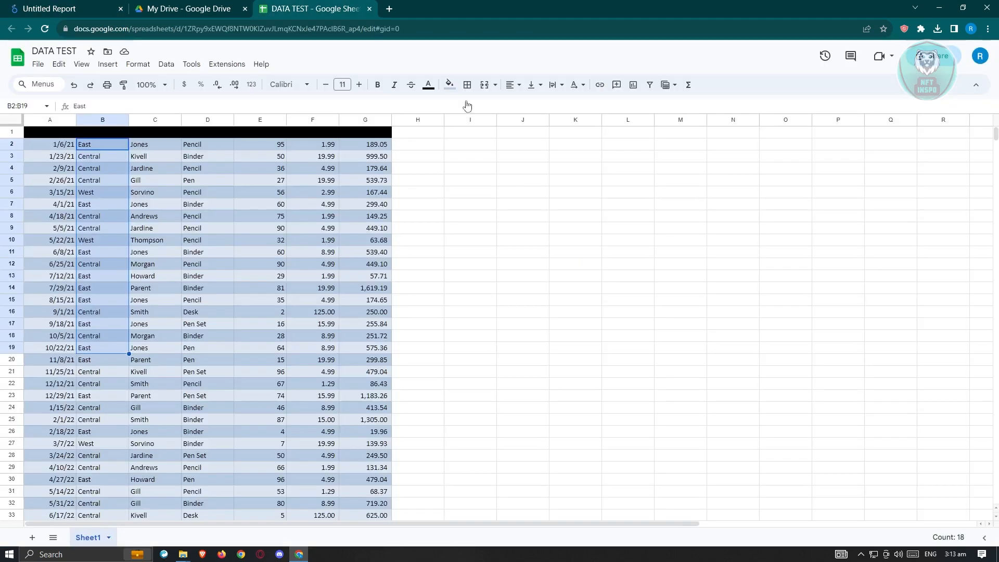
click(68, 6)
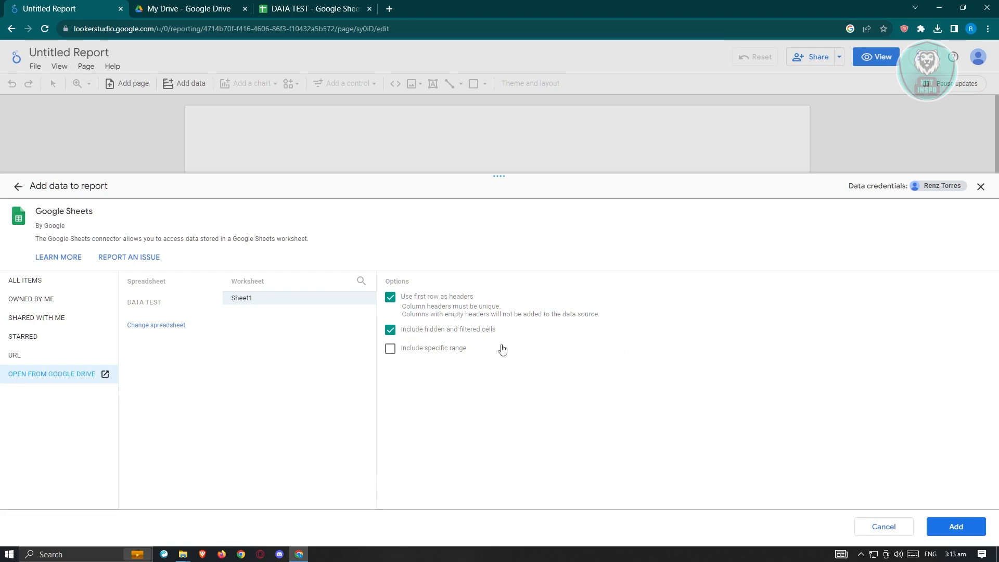
click(364, 8)
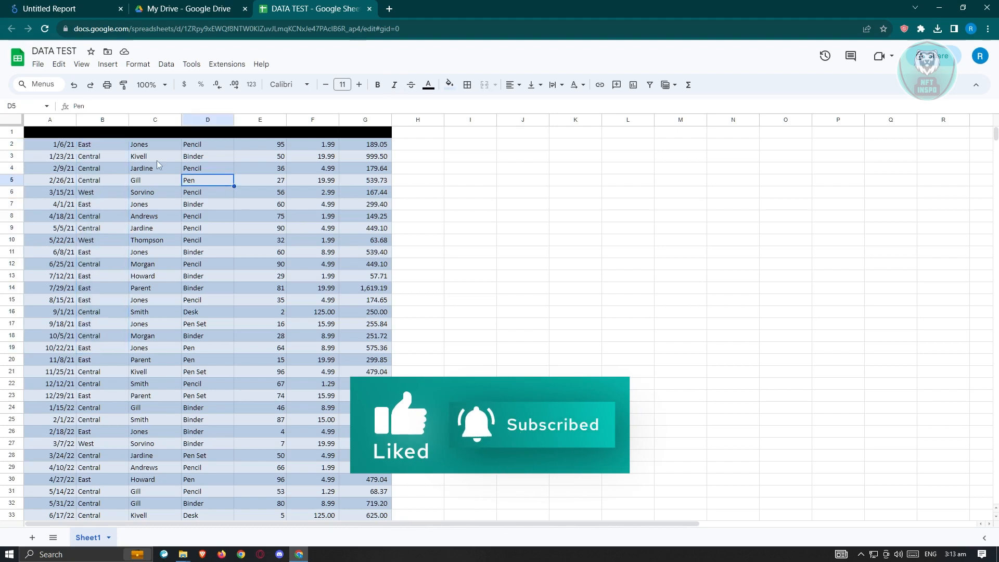
click(105, 6)
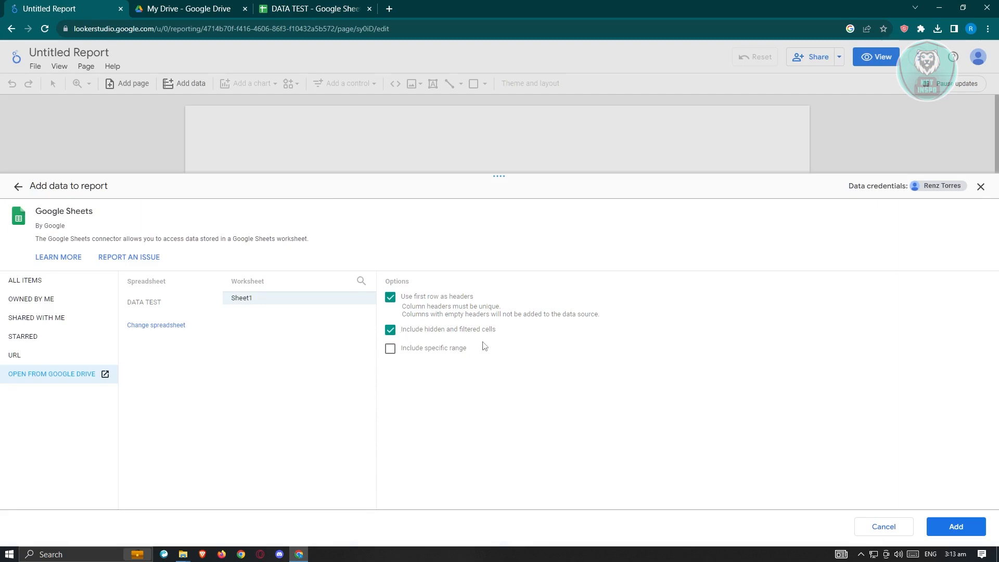
Add Sheet1 of DATA TEST to the report, leaving the specific range option off
click(390, 354)
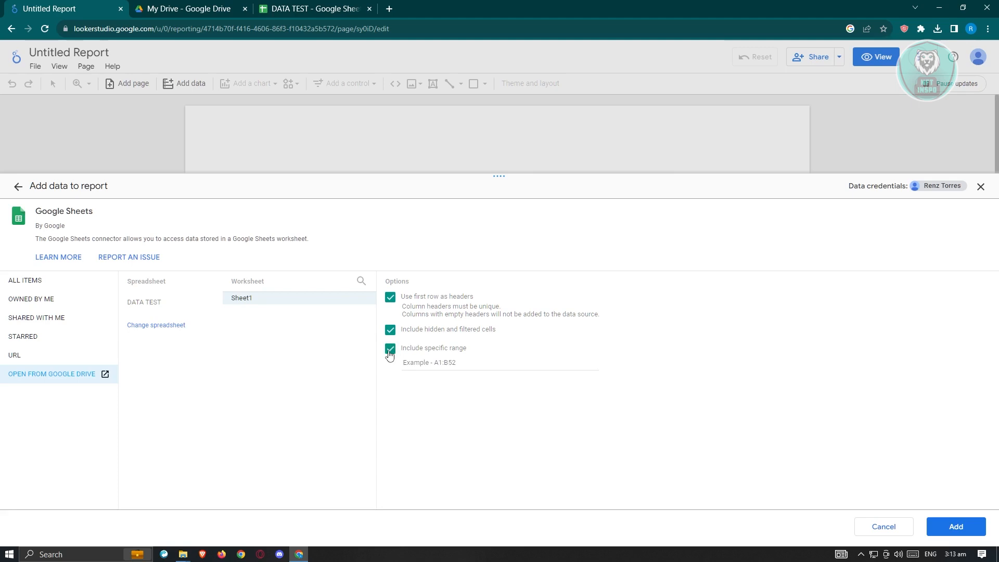
click(390, 350)
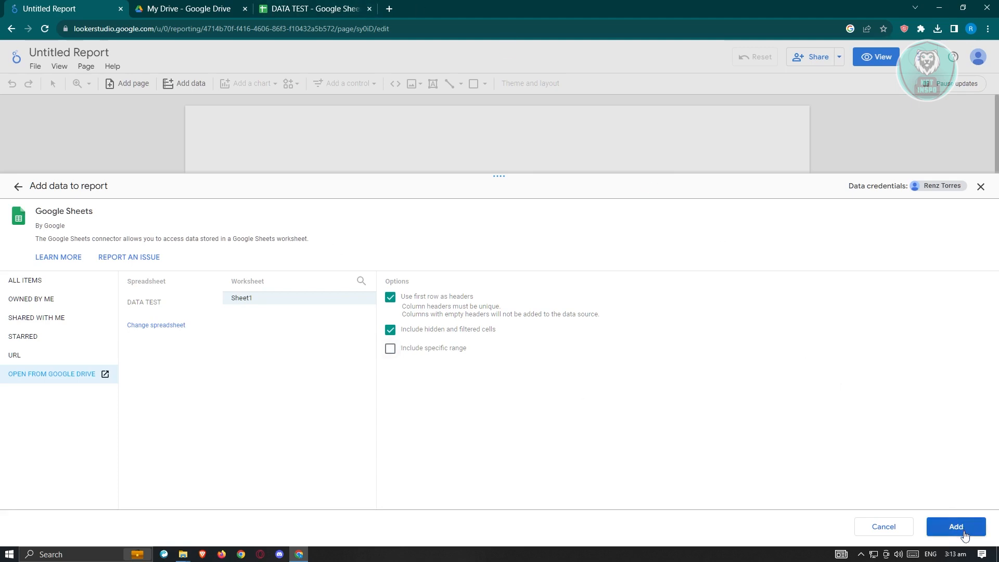
click(964, 536)
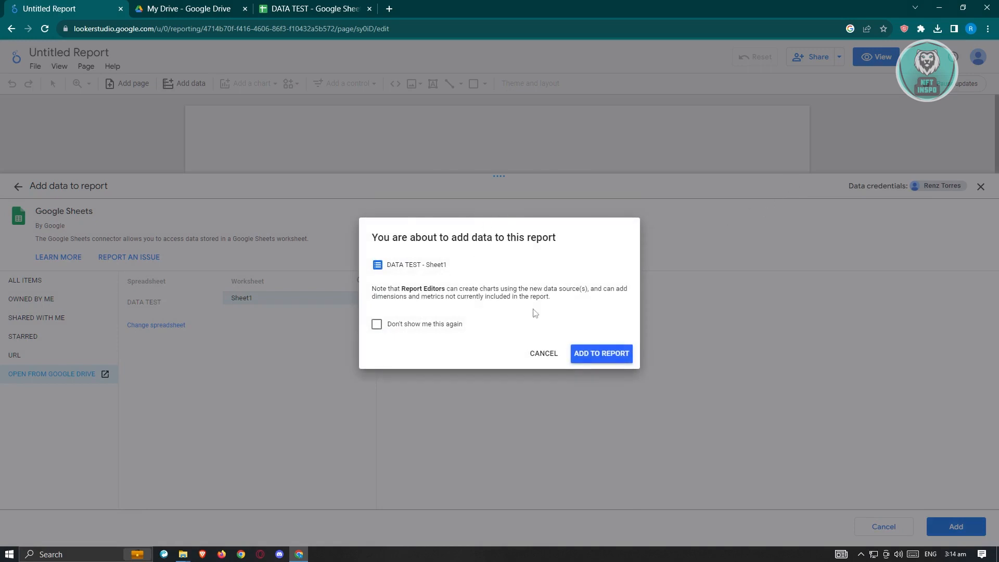
click(608, 359)
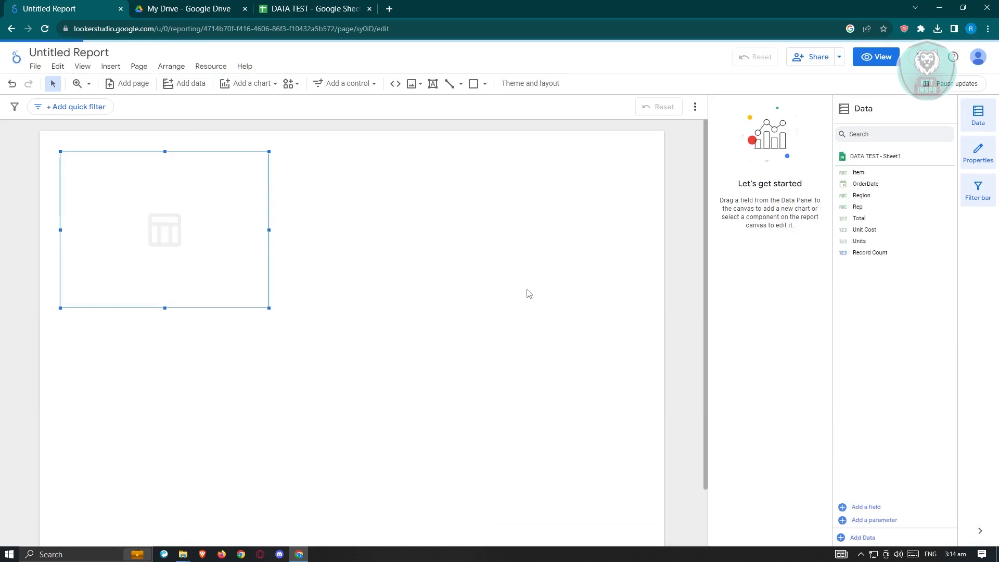
Resize the table on the report canvas, making it wider and shorter
drag(269, 308, 340, 356)
drag(336, 399, 325, 262)
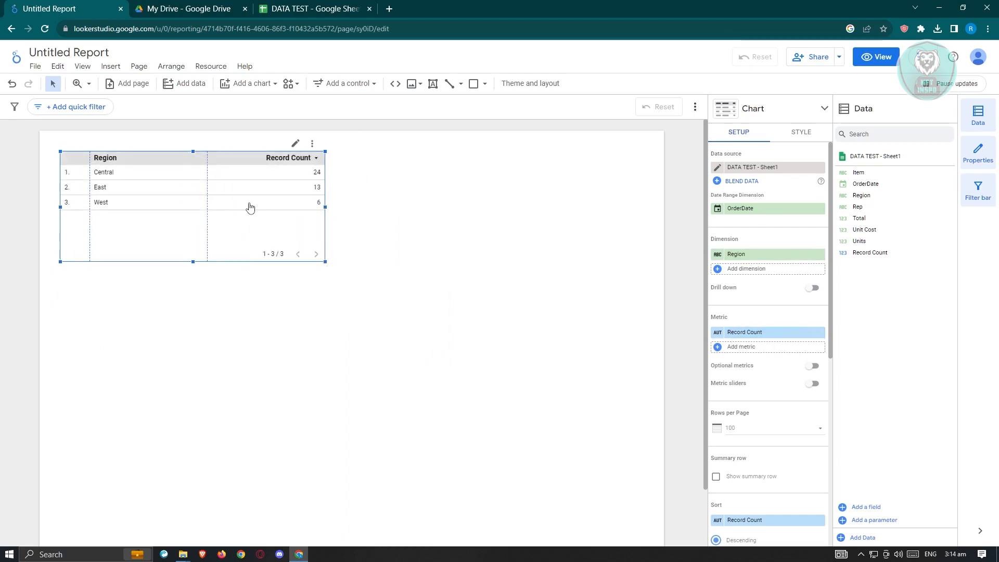
click(753, 168)
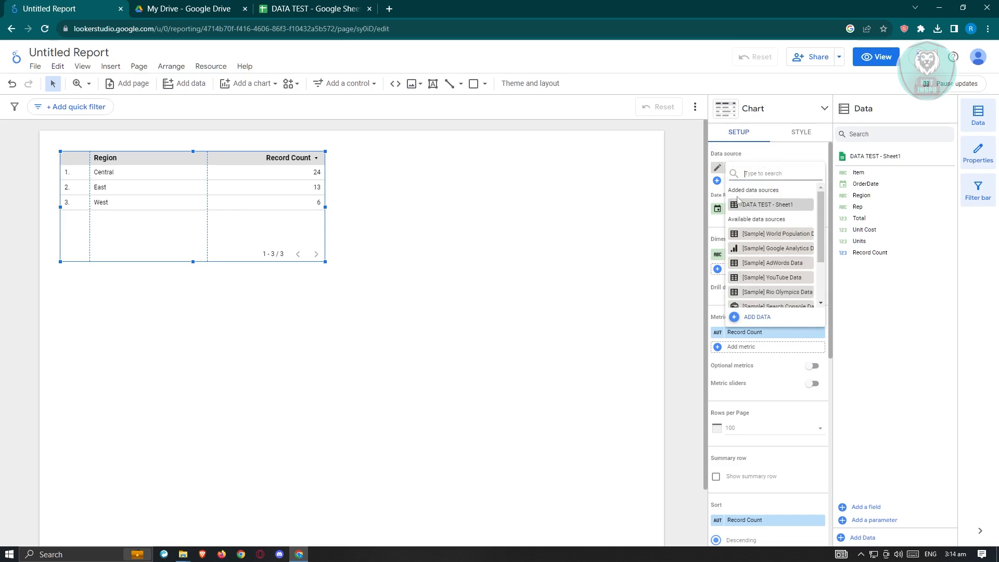
click(776, 158)
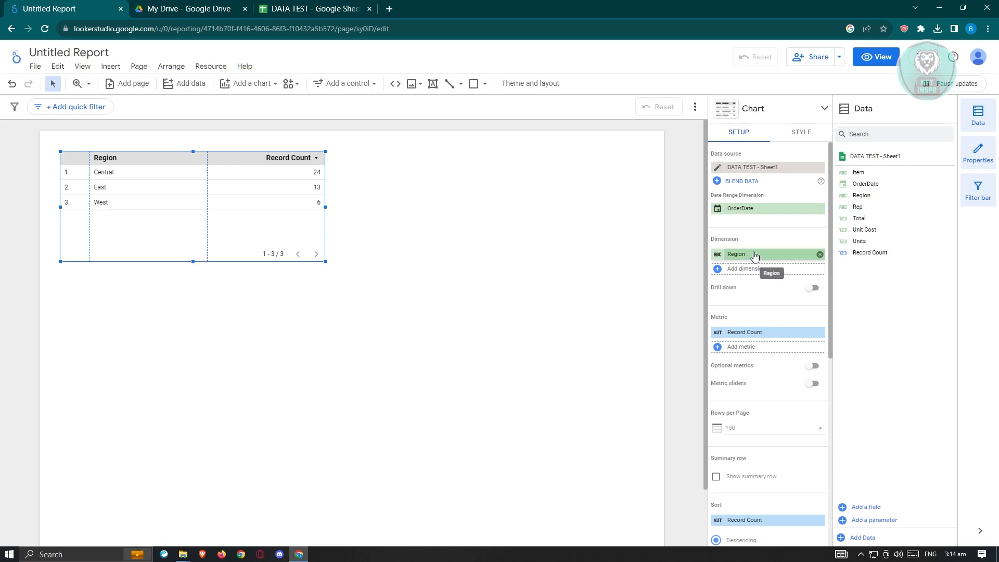
click(754, 209)
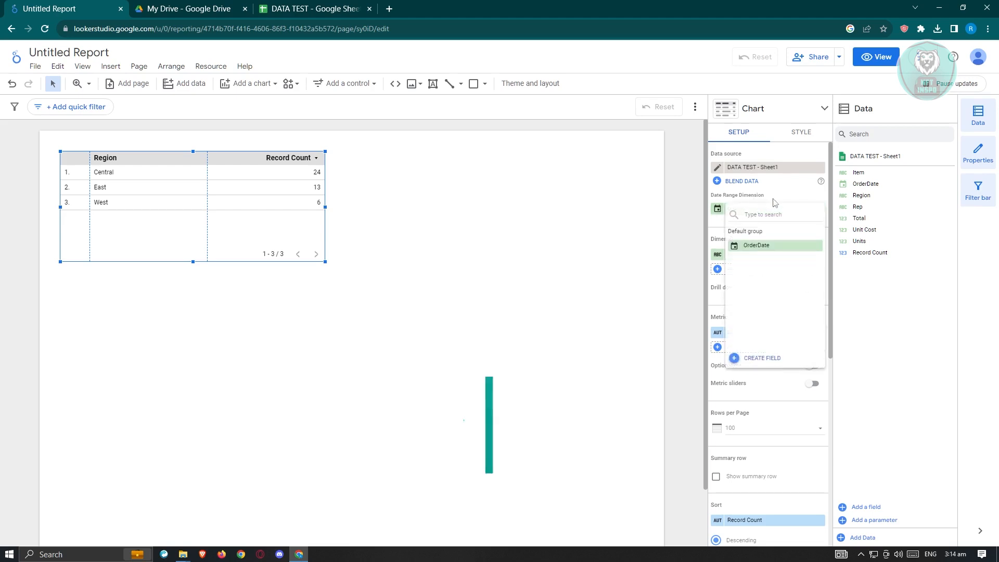
click(774, 199)
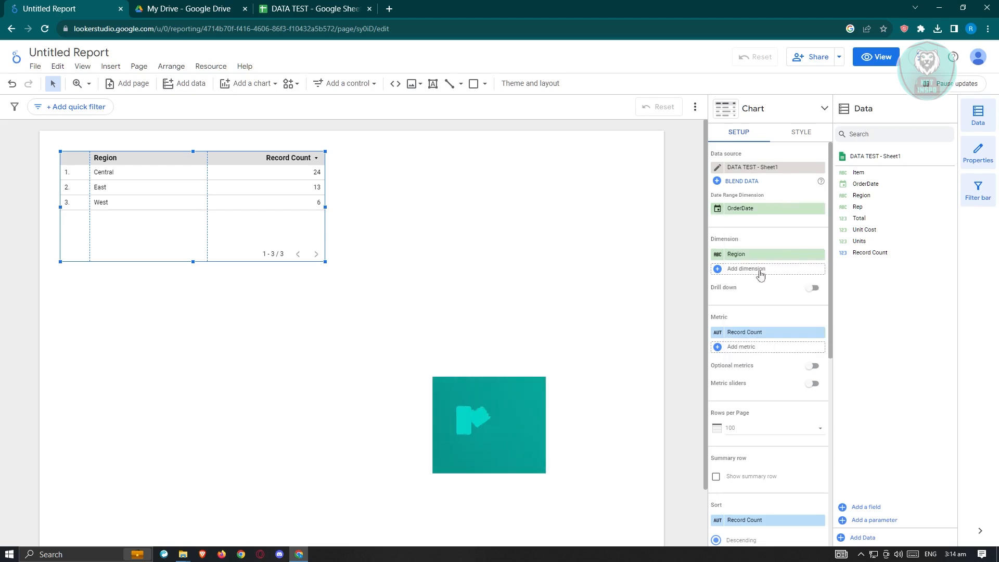
Try Units as a second dimension of the table and remove it again
click(732, 271)
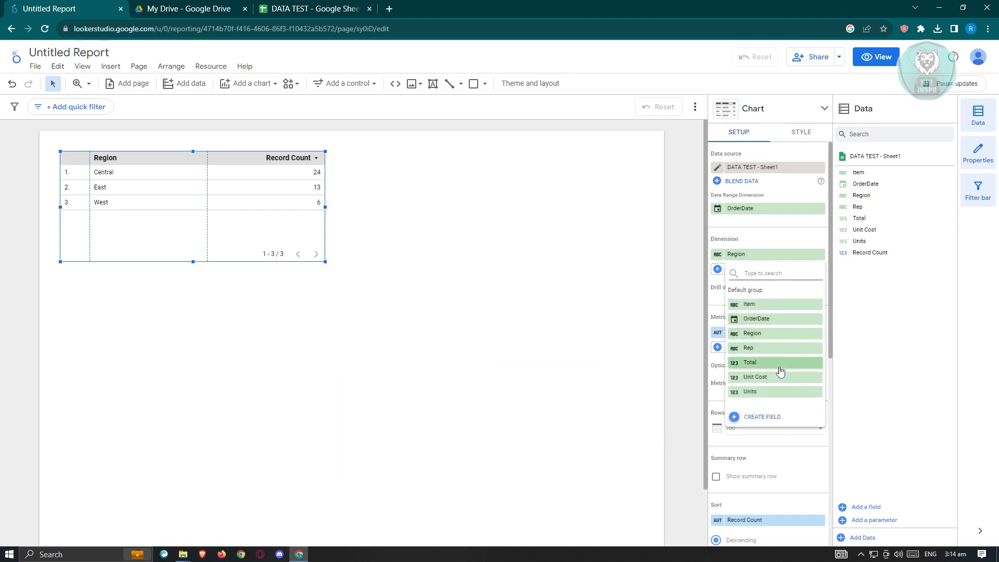
click(763, 392)
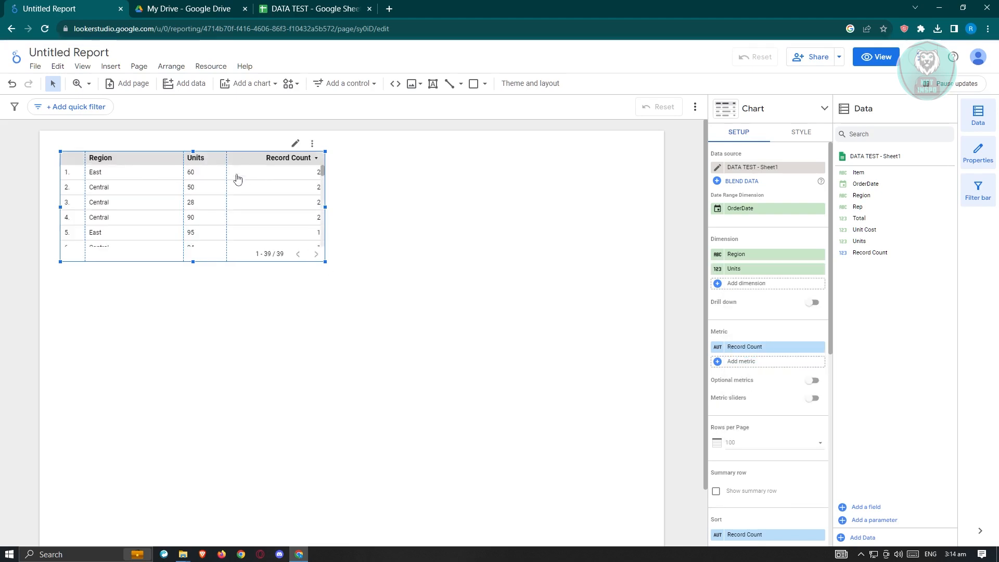
scroll(203, 205, down, 3)
scroll(205, 209, up, 4)
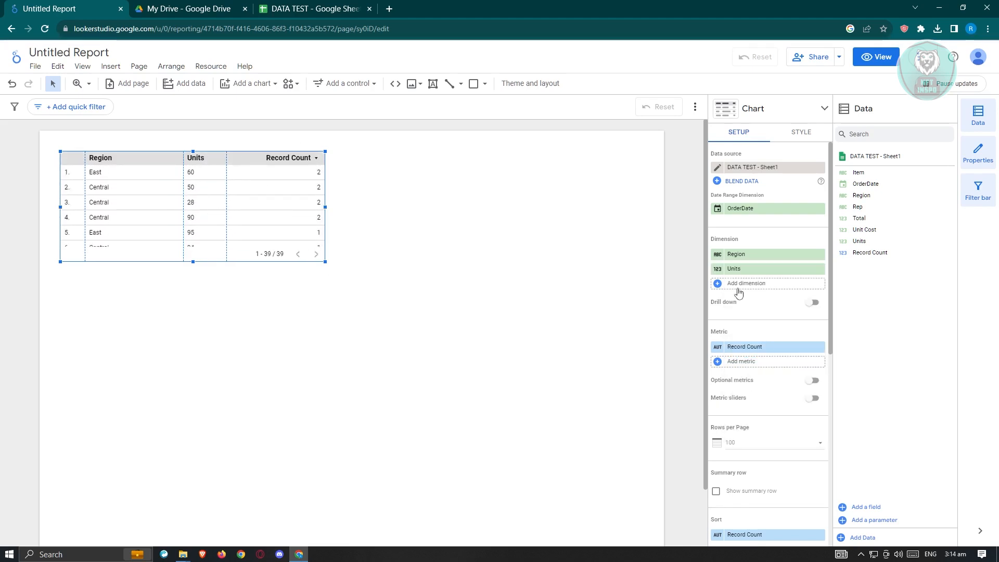
click(819, 269)
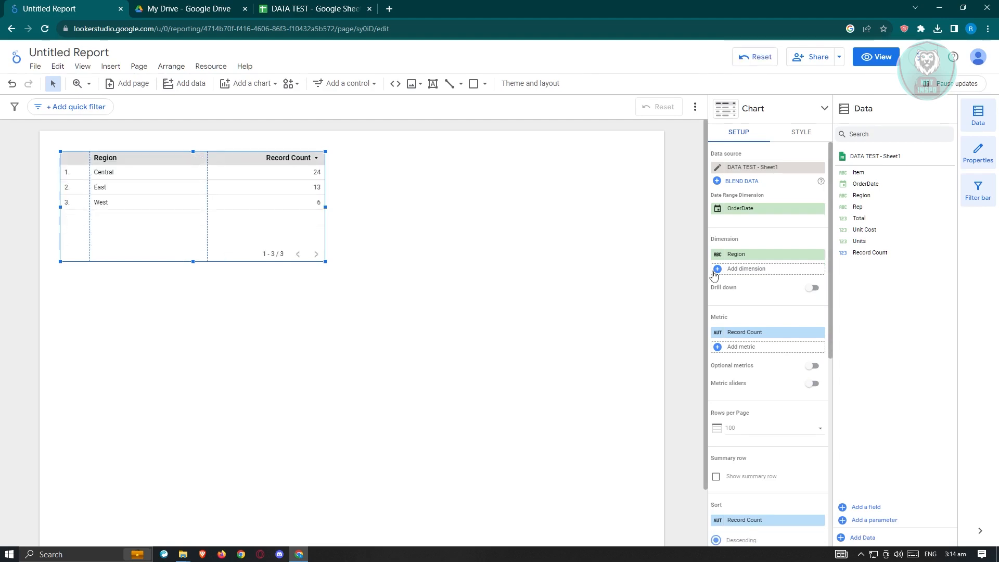
Add Total as a second metric of the table after Record Count
scroll(756, 259, down, 1)
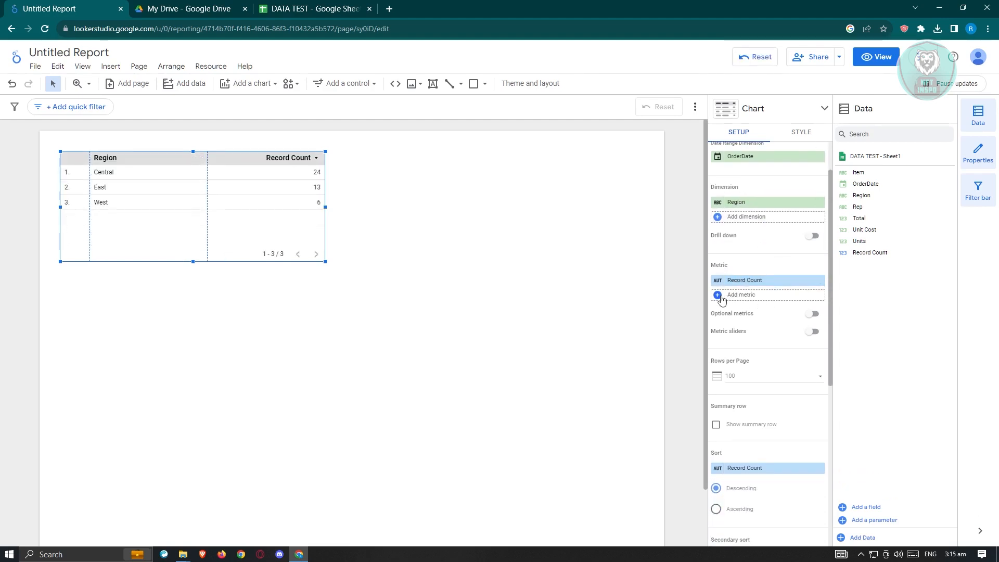
click(731, 296)
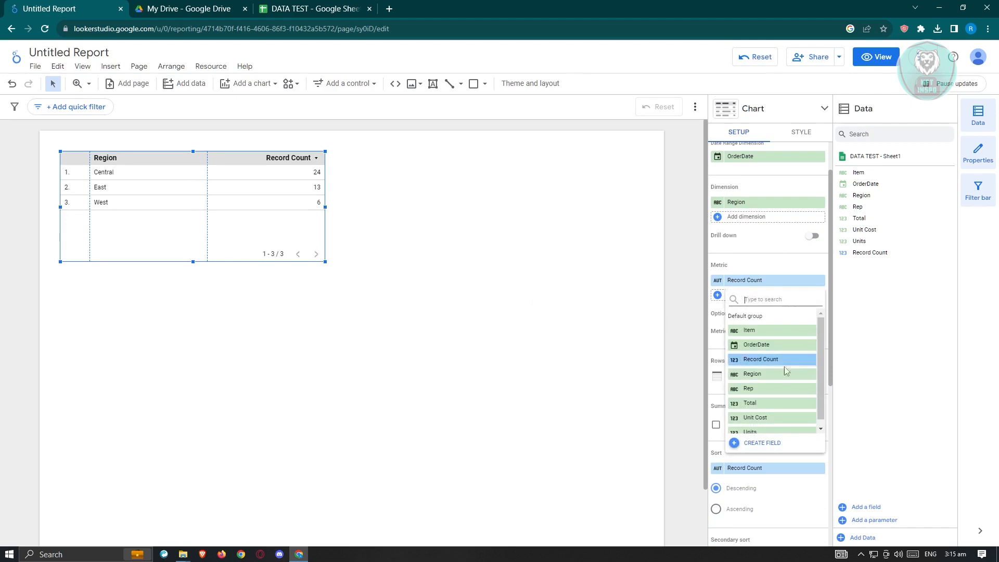
click(769, 403)
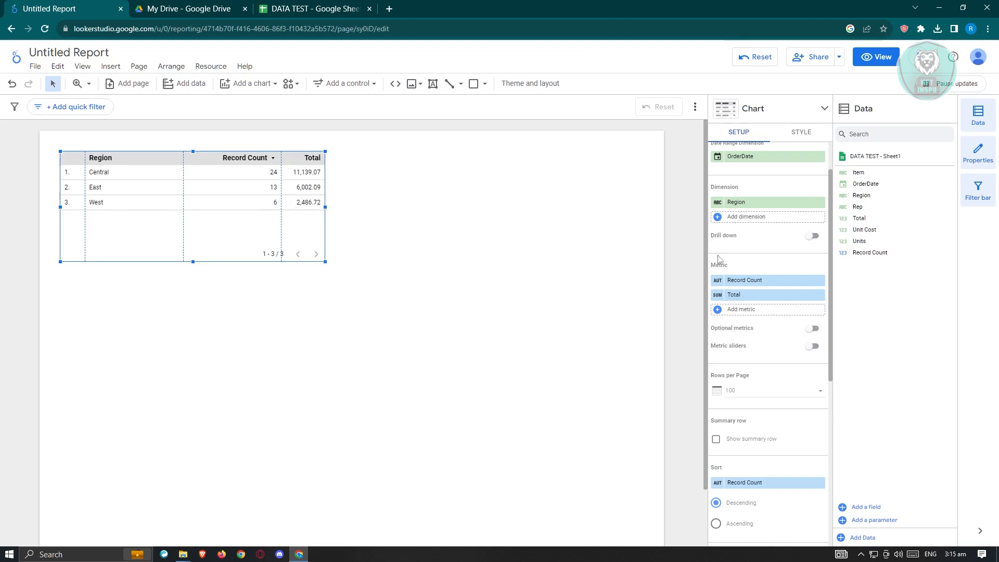
Show the summary row in the table, leaving the rows per page at 100
scroll(754, 334, down, 2)
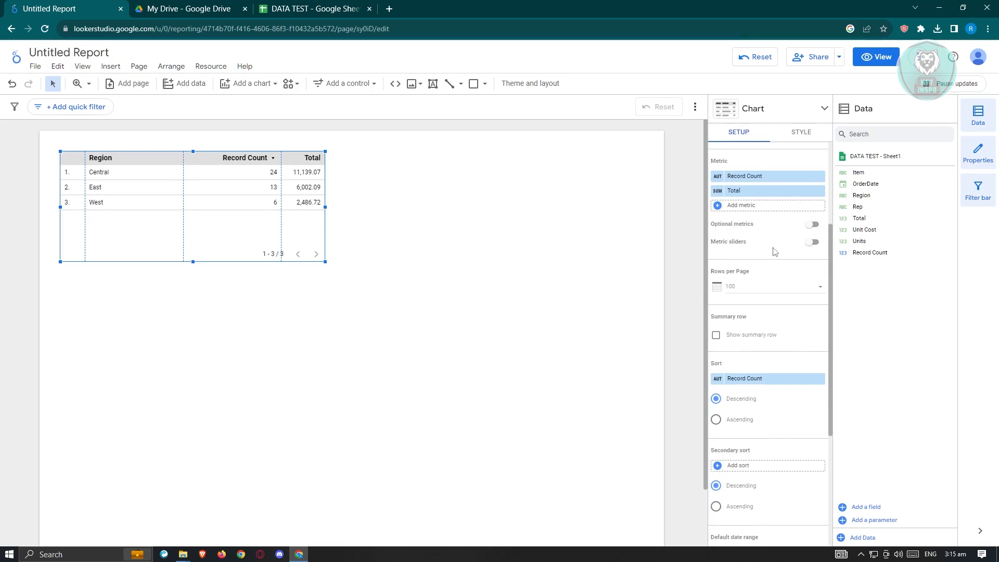
click(812, 242)
click(814, 225)
scroll(754, 314, down, 2)
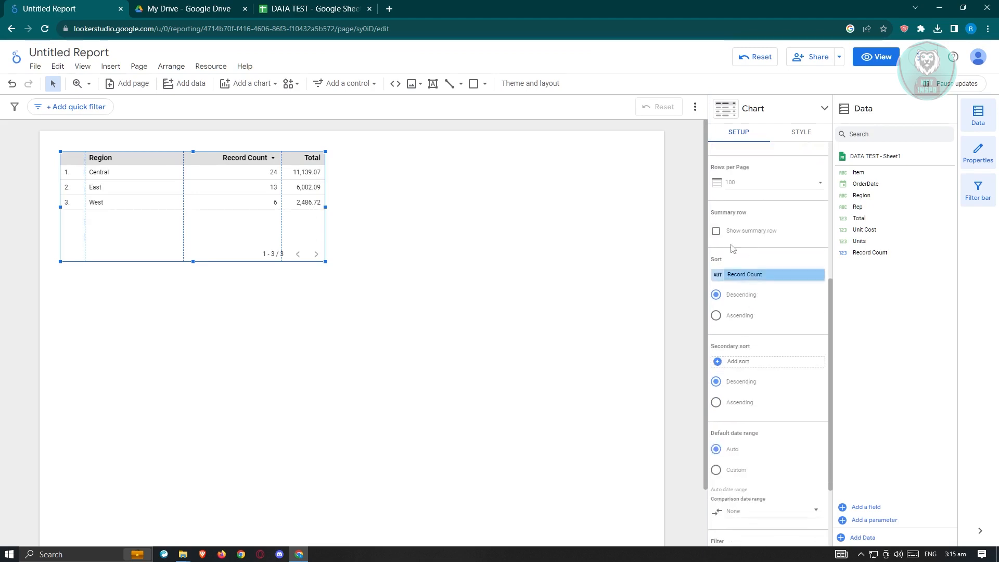
click(821, 186)
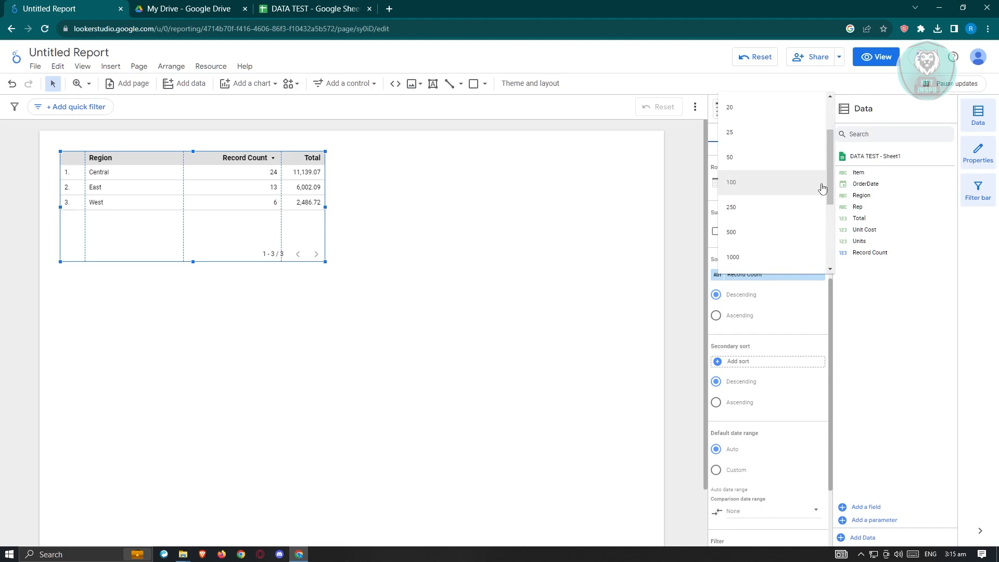
click(881, 313)
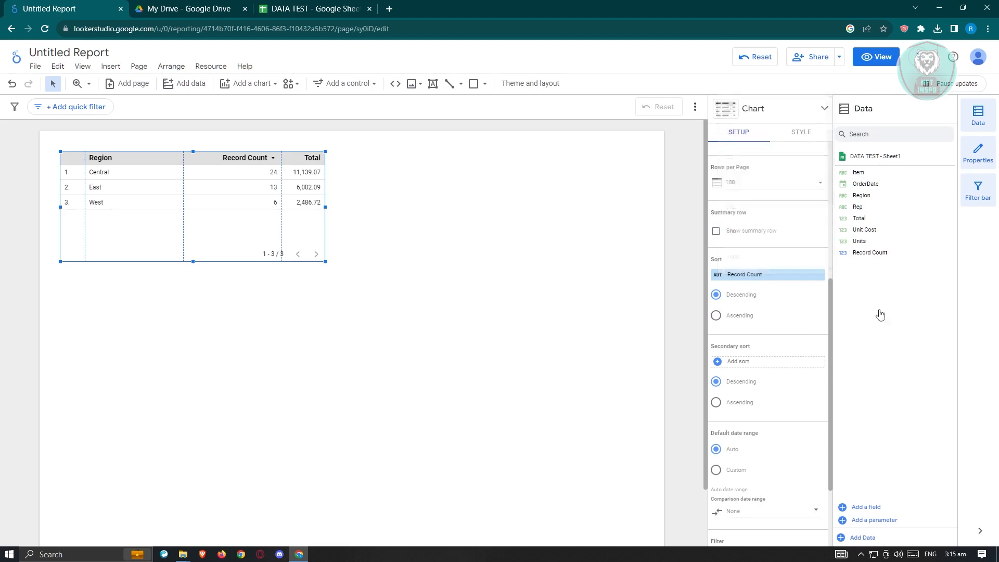
click(716, 231)
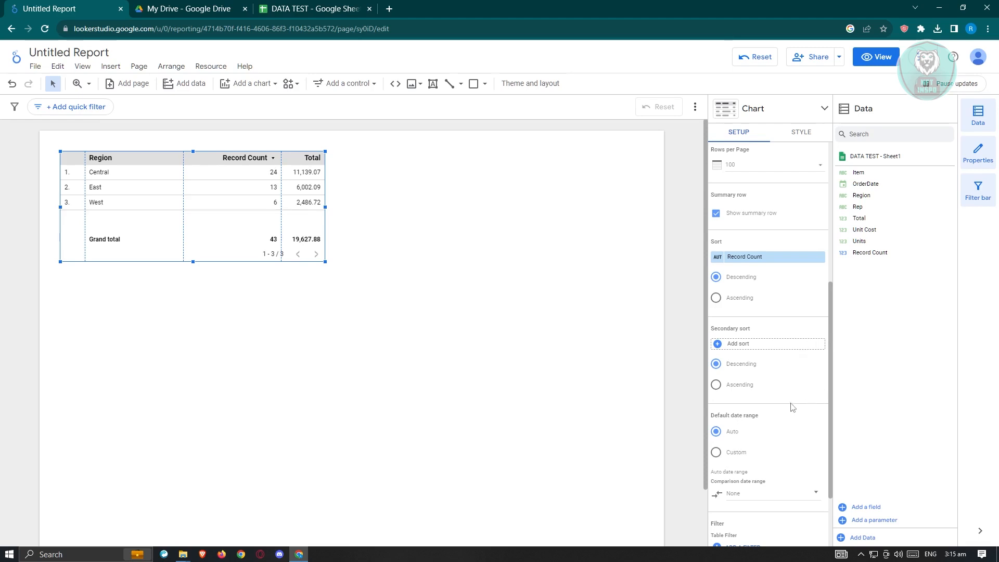
Try a custom default date range for the table and set it back to Auto
scroll(793, 408, down, 1)
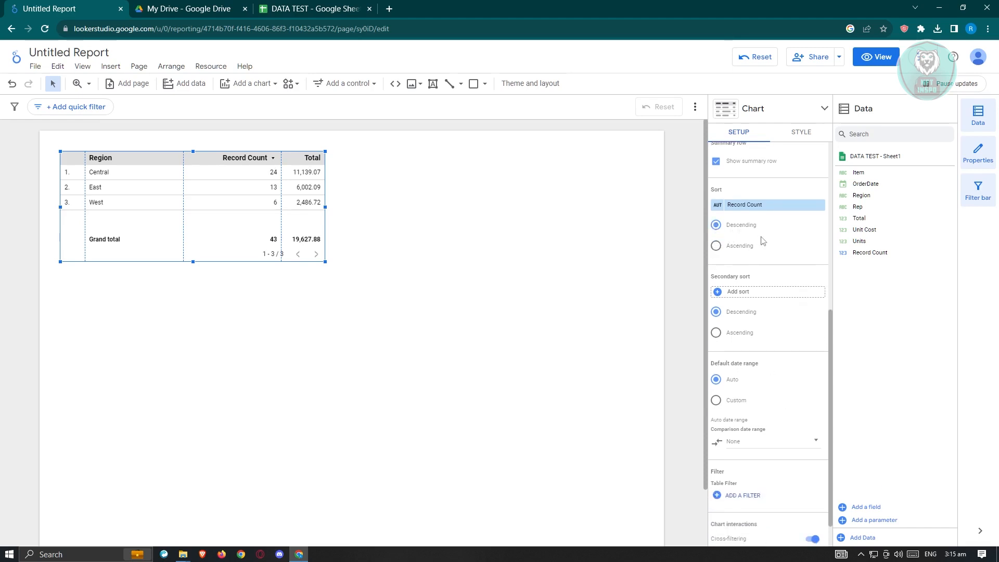
scroll(777, 271, down, 1)
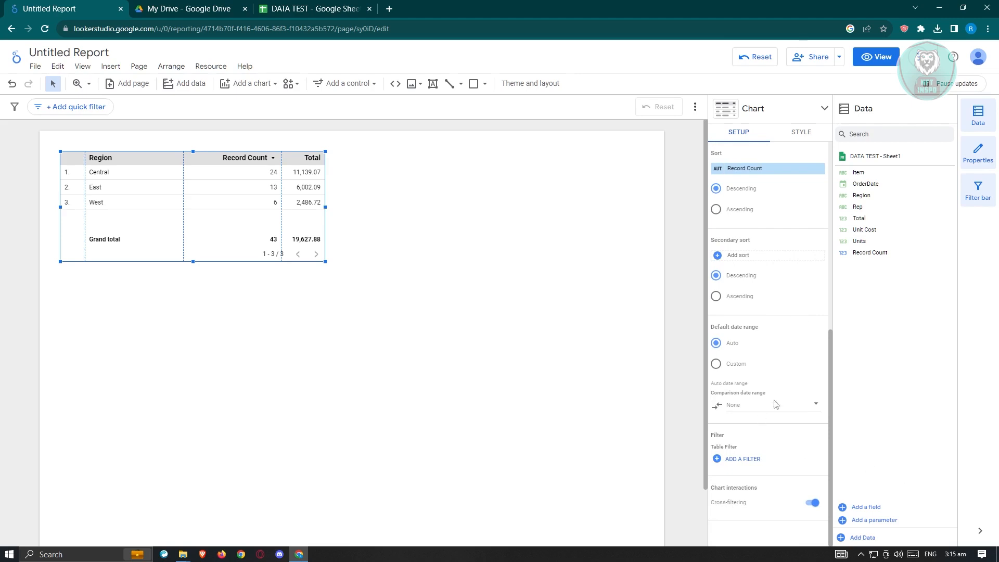
click(716, 364)
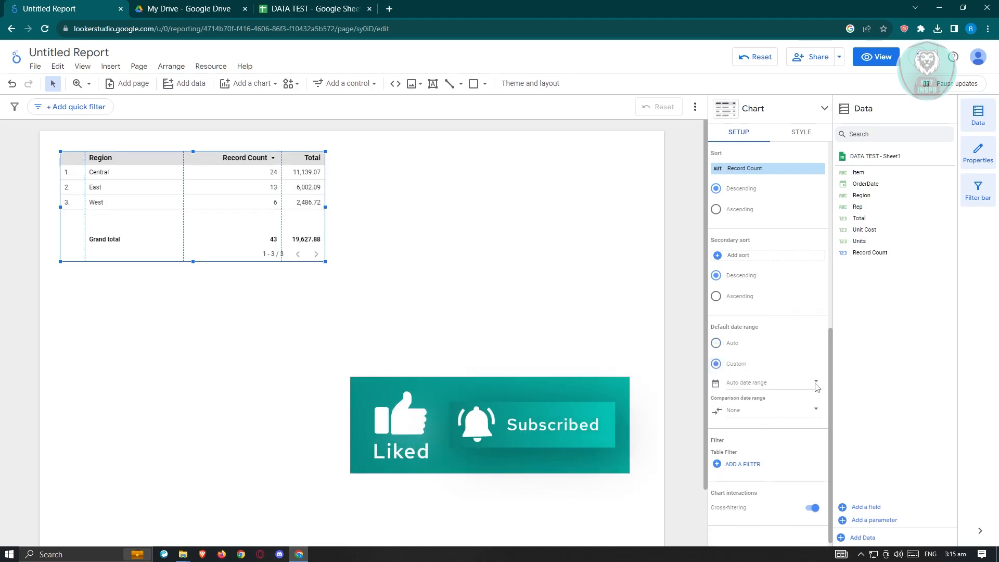
click(814, 383)
click(943, 400)
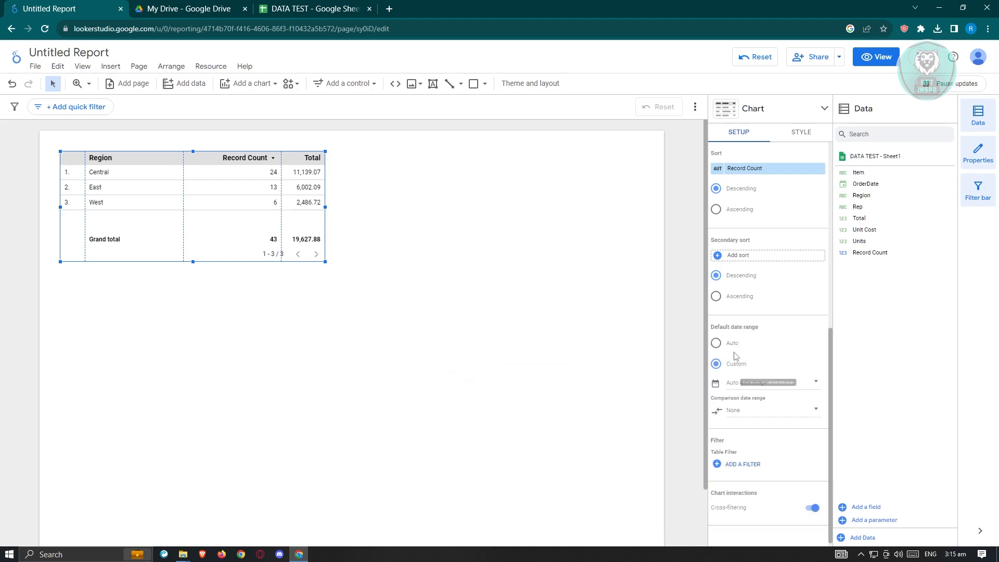
click(717, 344)
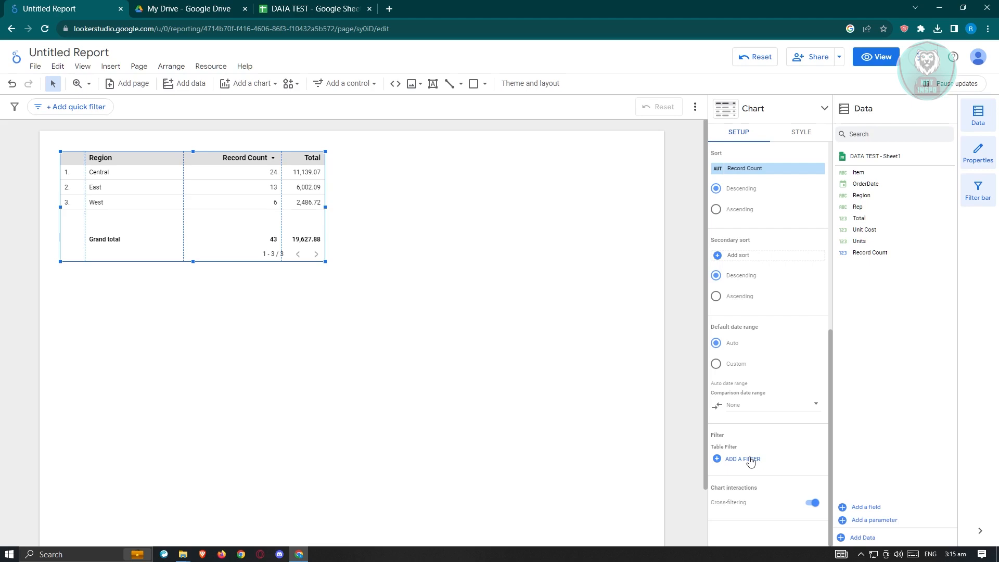
Add a pie chart to the report canvas and position it to the right of the table
click(411, 240)
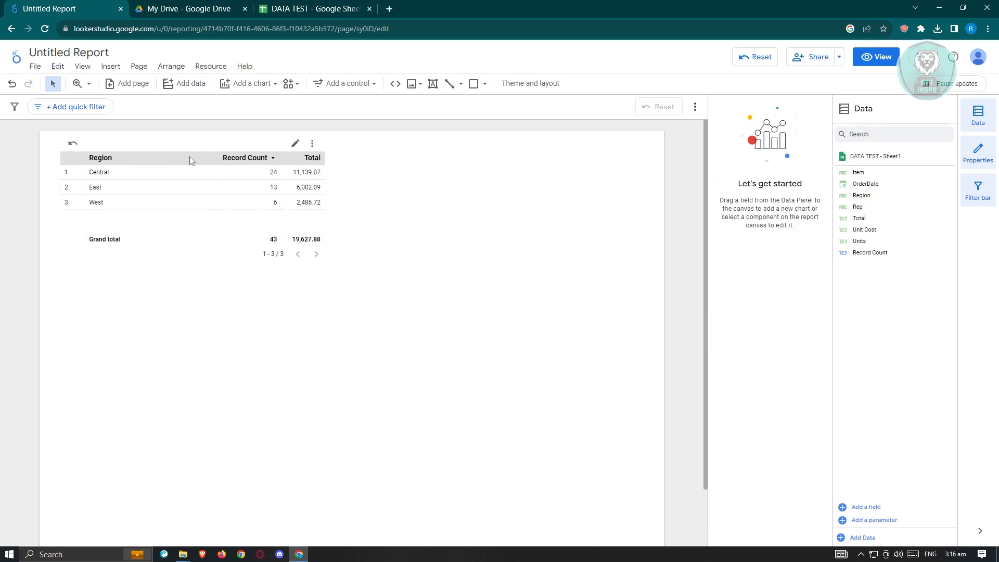
click(256, 85)
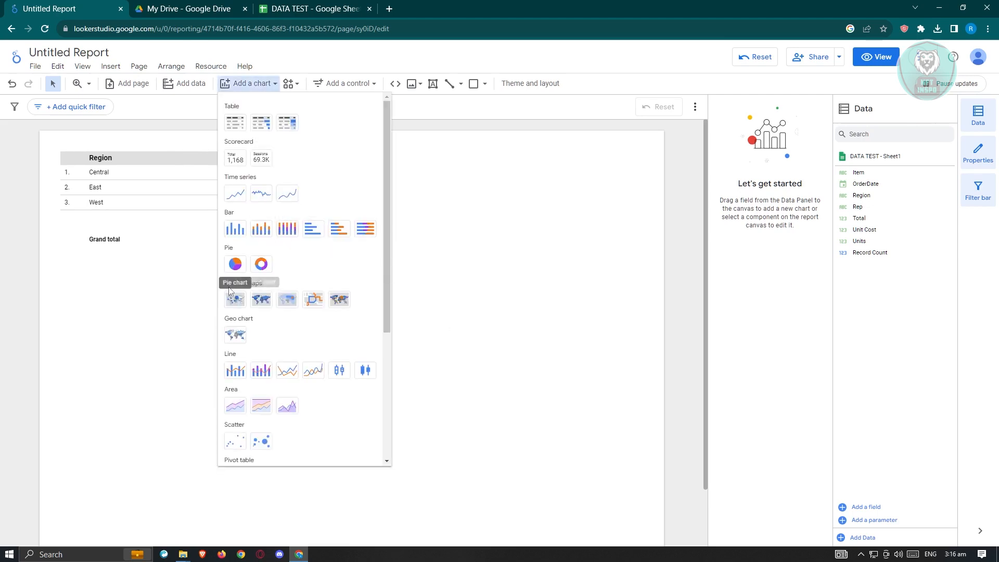
click(235, 266)
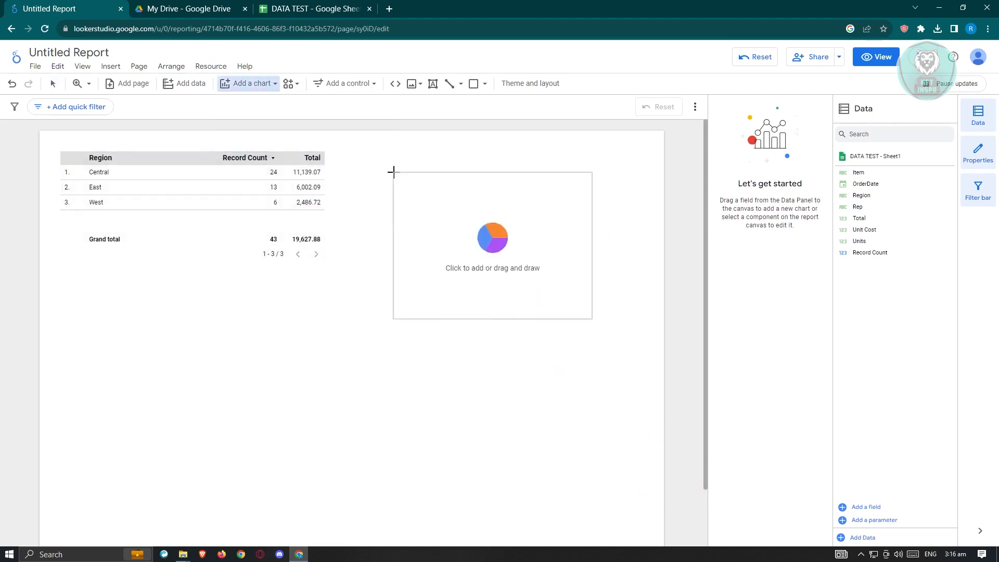
click(405, 197)
drag(553, 310, 510, 277)
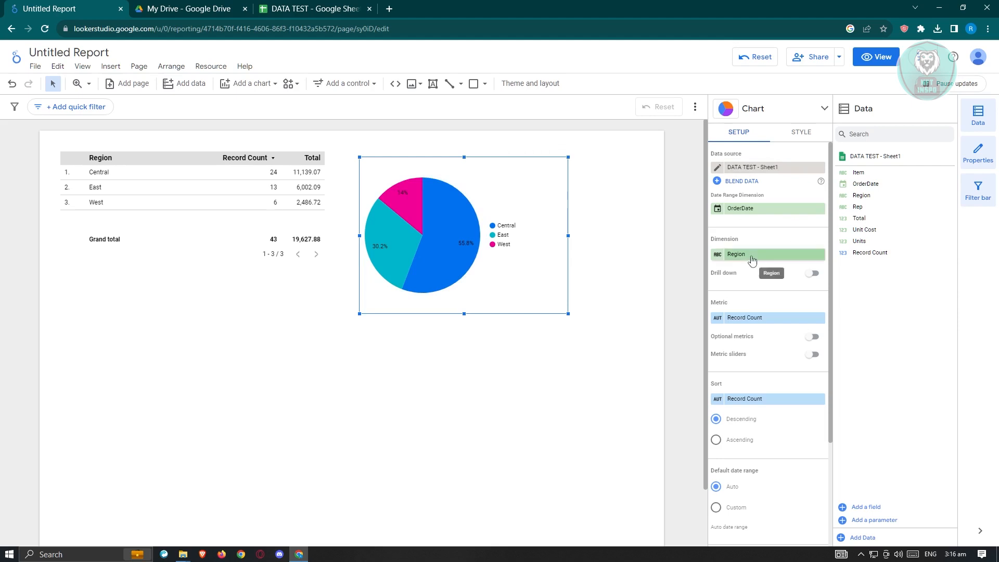
Turn the pie chart into a donut by opening a hole about a third of its diameter
scroll(776, 347, down, 3)
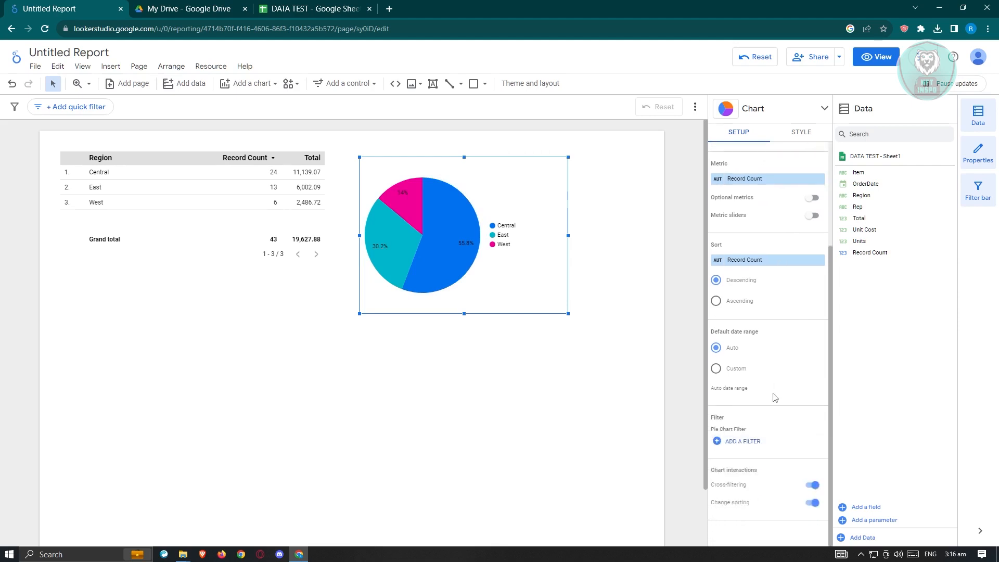
scroll(774, 397, up, 3)
click(802, 133)
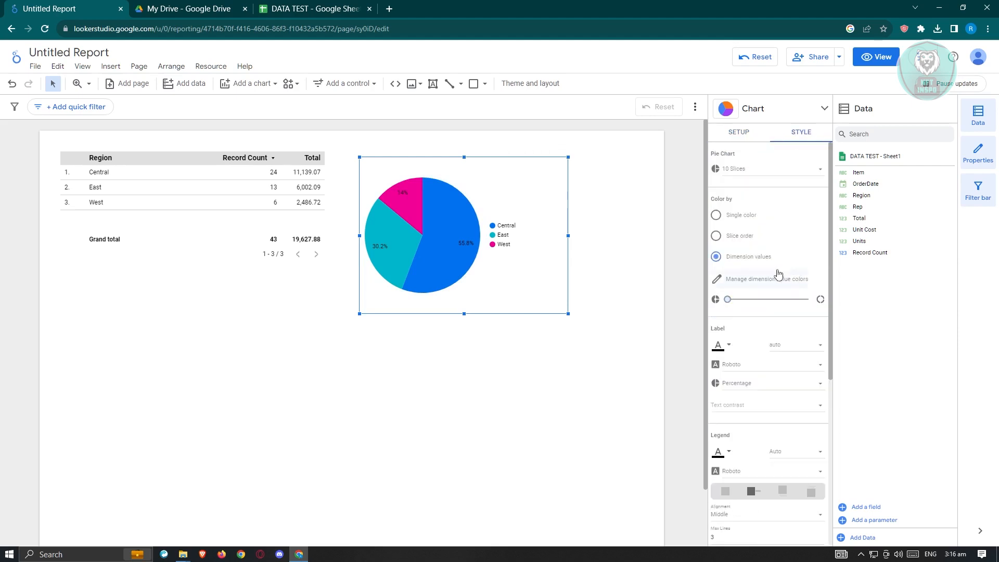
drag(729, 300, 754, 307)
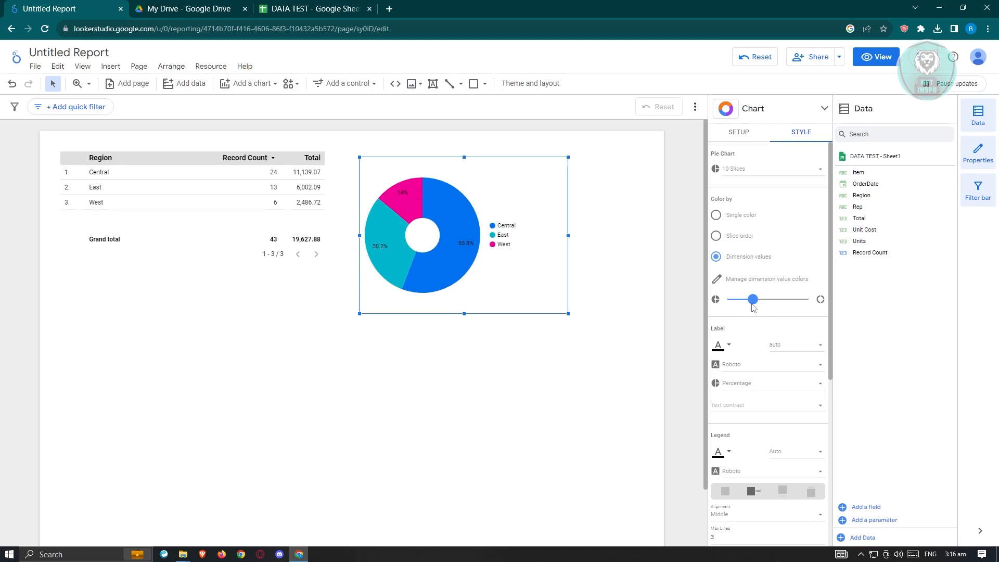
Try coloring the donut chart by Single color and switch back to Dimension values
click(718, 218)
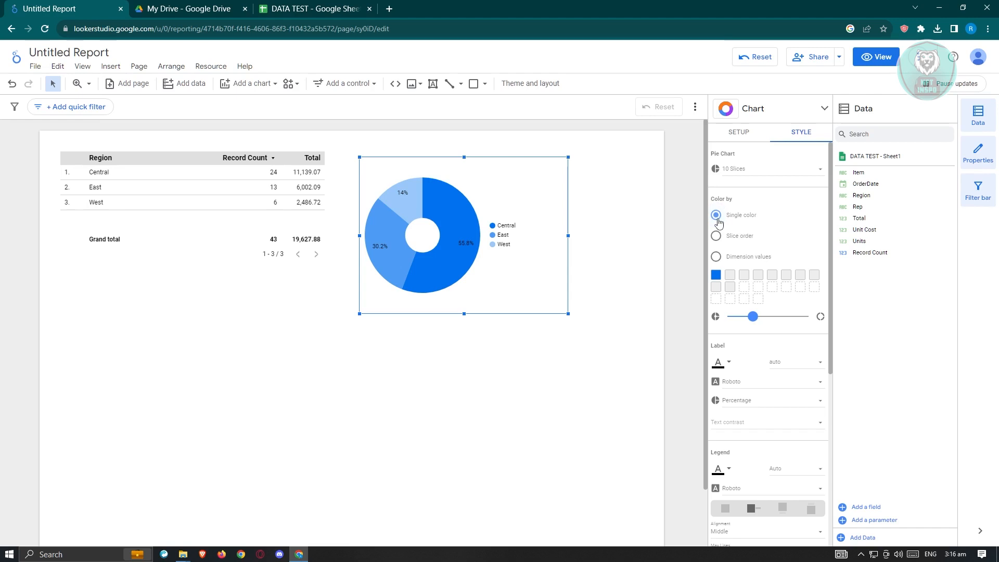
click(716, 257)
scroll(789, 327, down, 3)
scroll(789, 327, down, 3)
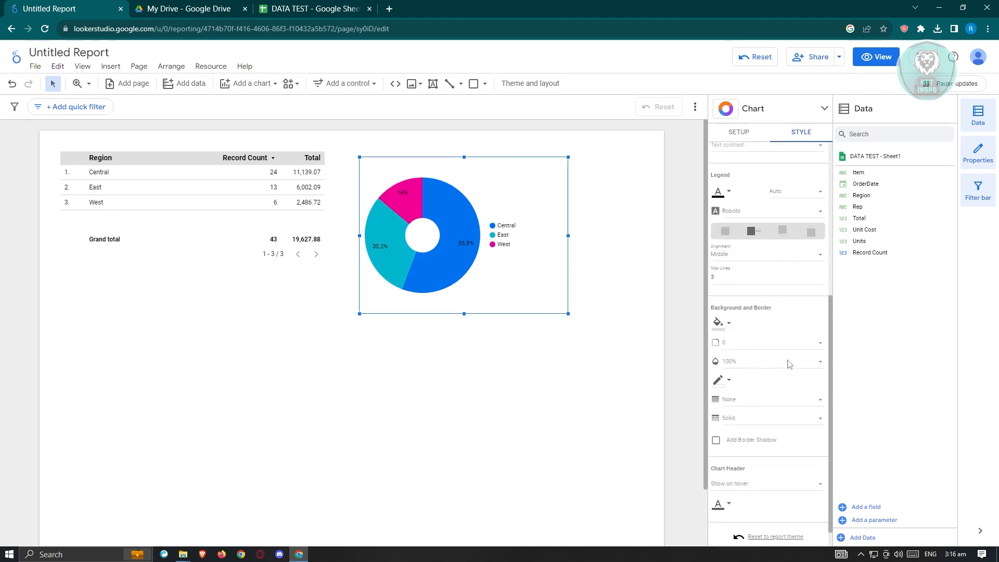